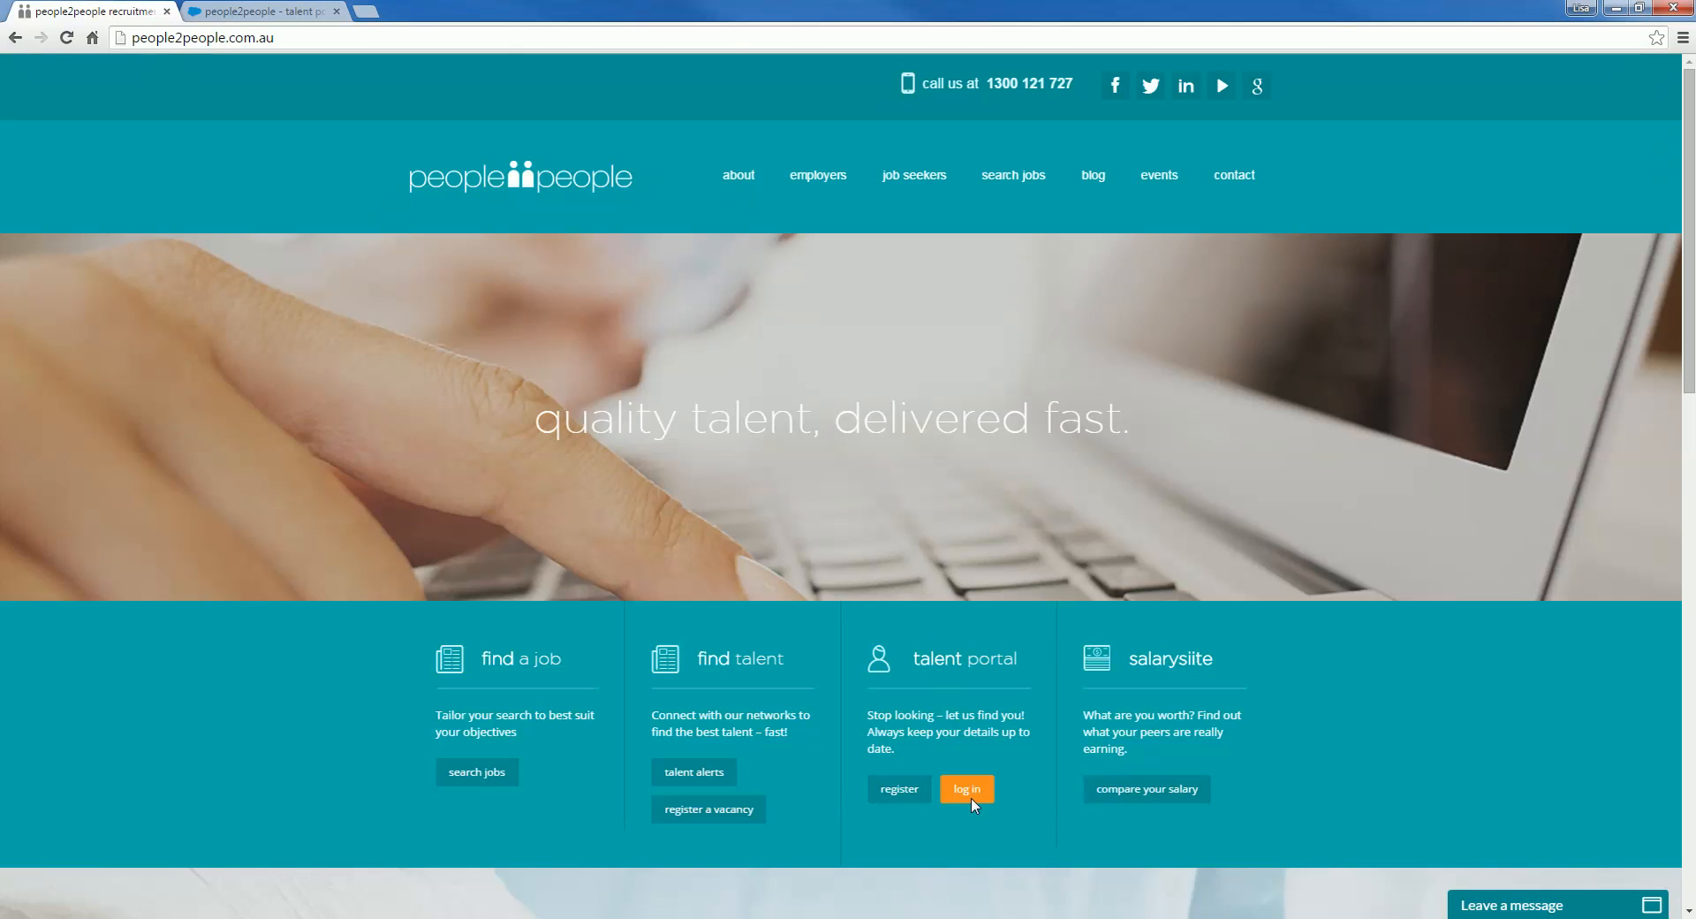
Step: Follow the talent portal 'log in' link to open its sign-in page in a new tab
click(294, 13)
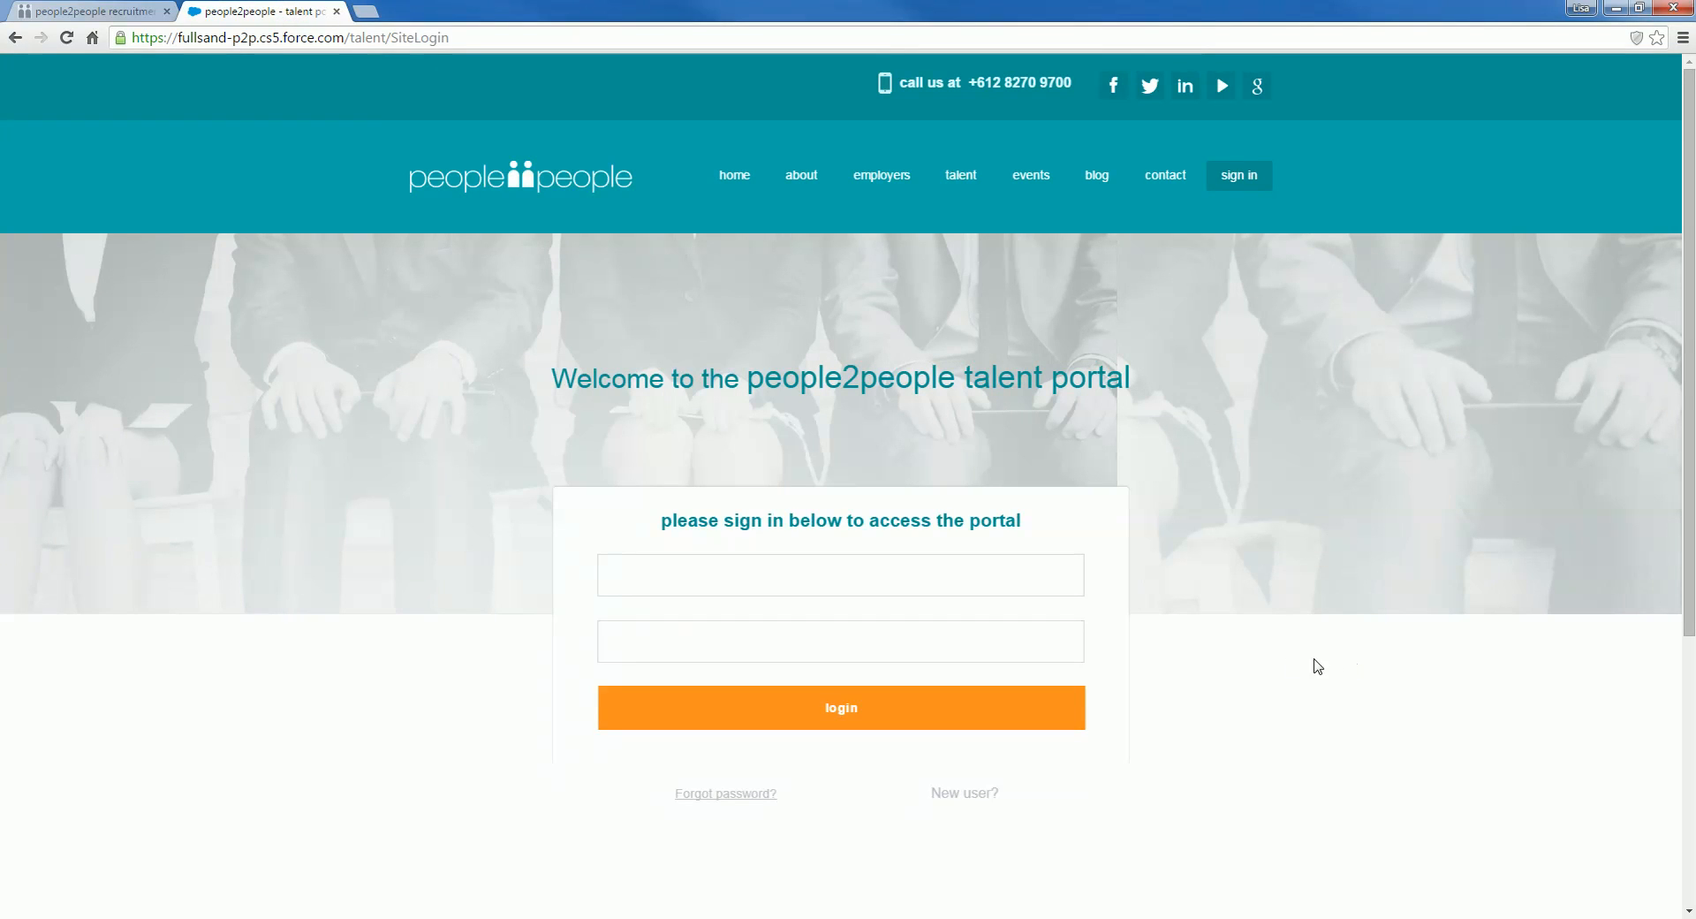
Step: Sign in to the talent portal with the saved username, corrected, and the retyped account password
click(668, 572)
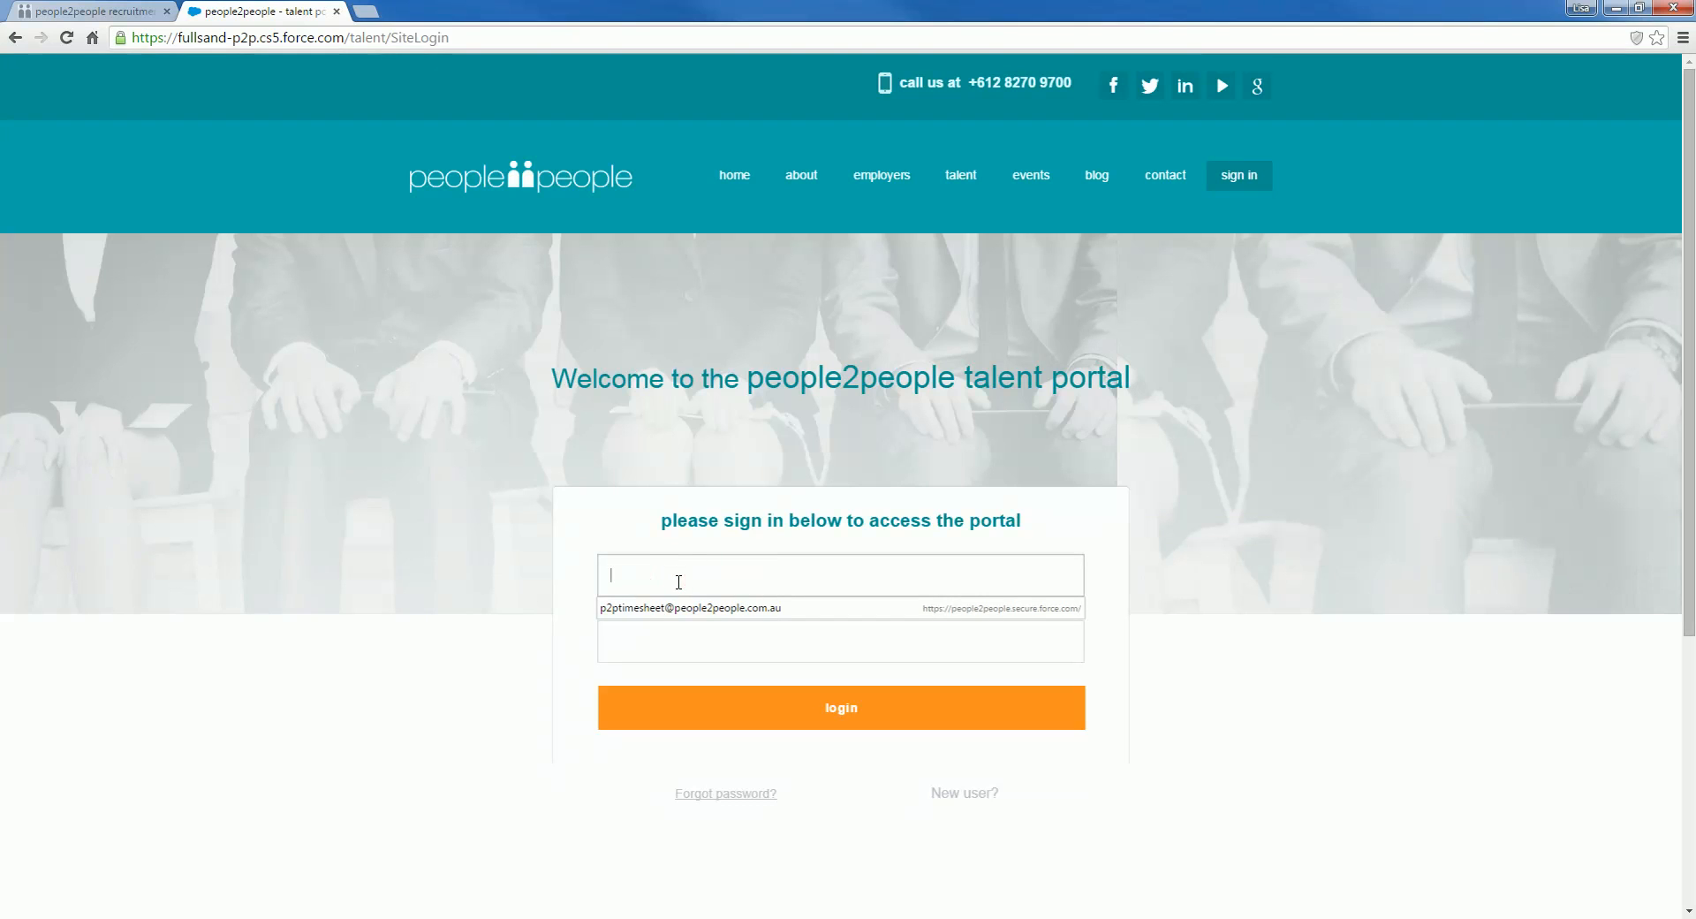
click(681, 607)
click(857, 581)
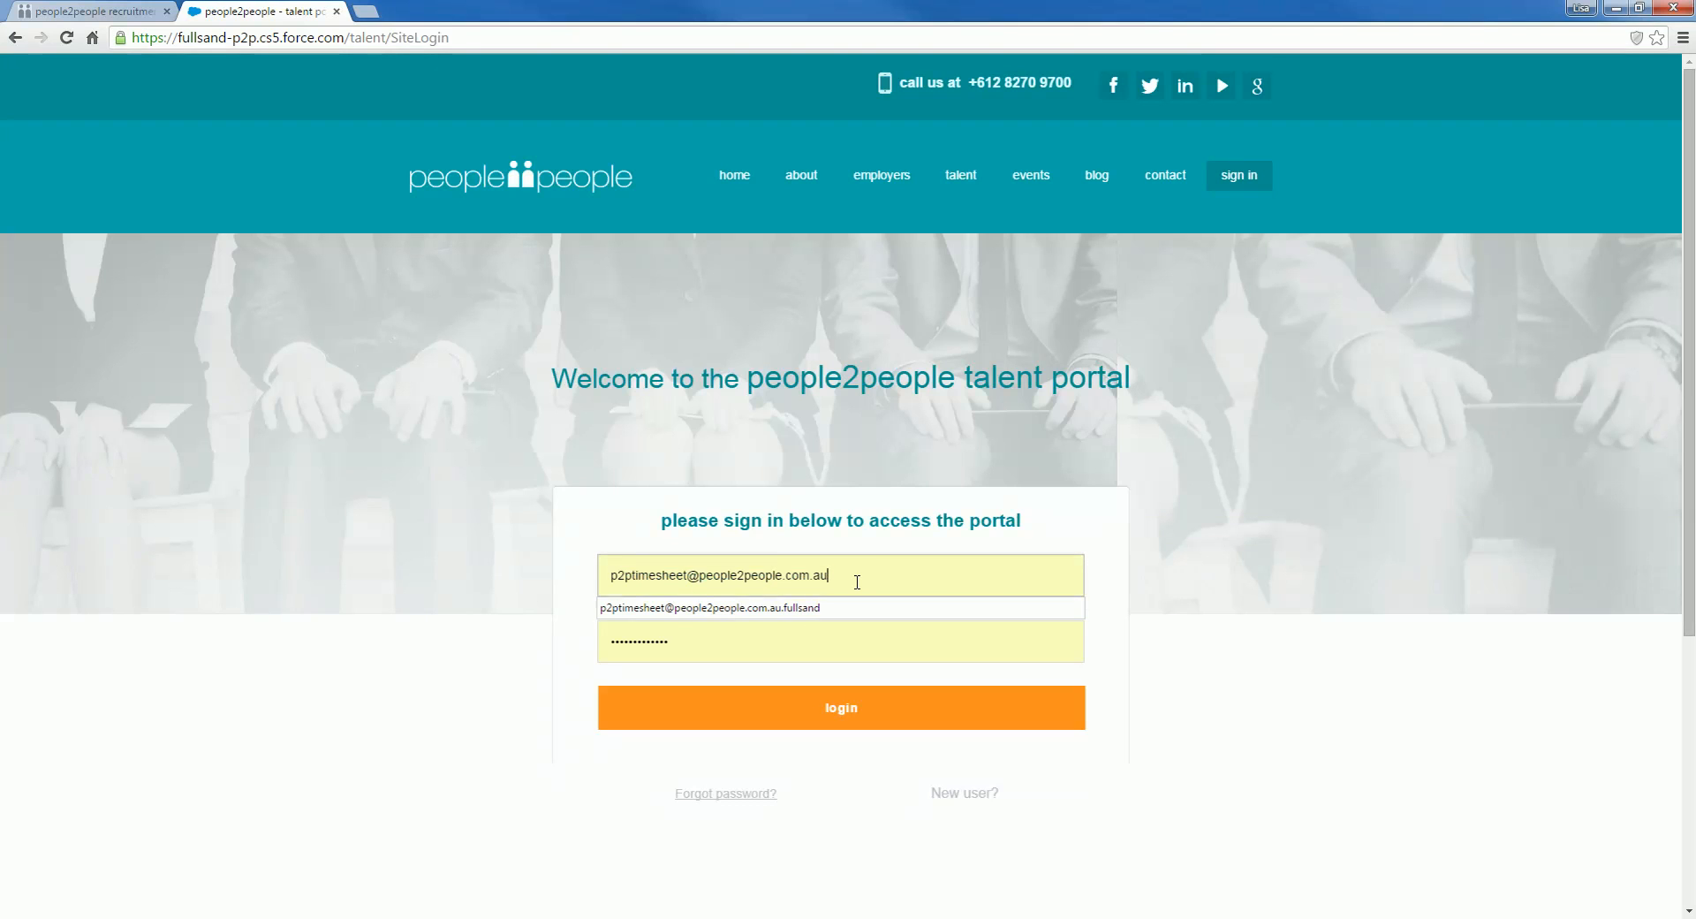
text(.fullsand)
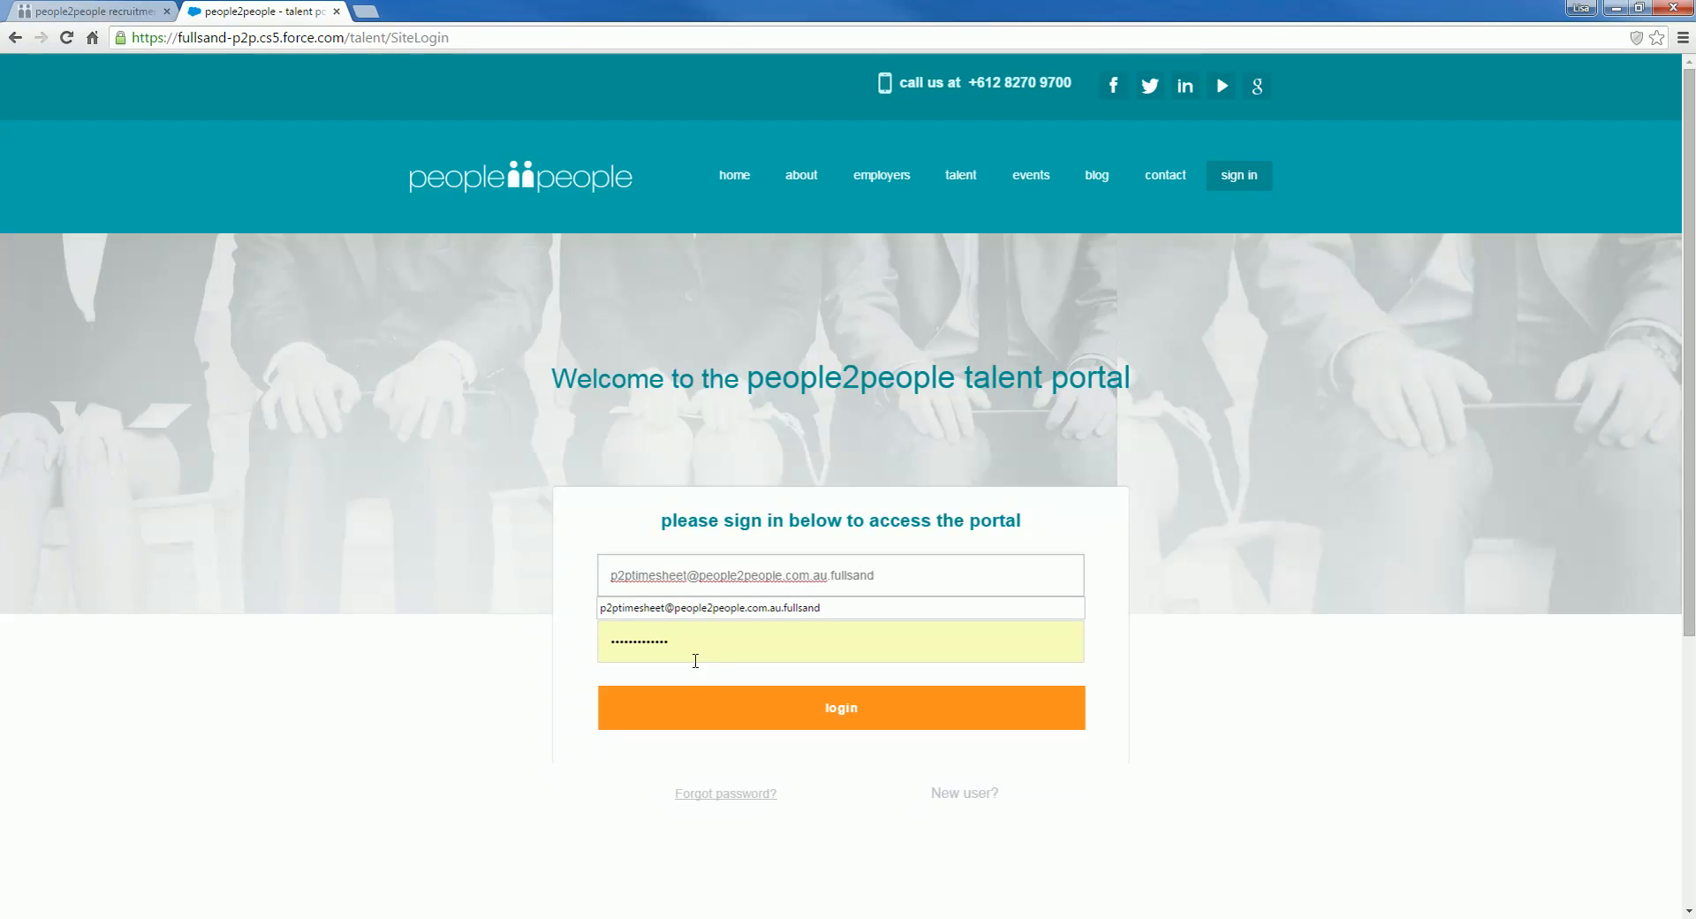
drag(701, 650, 546, 651)
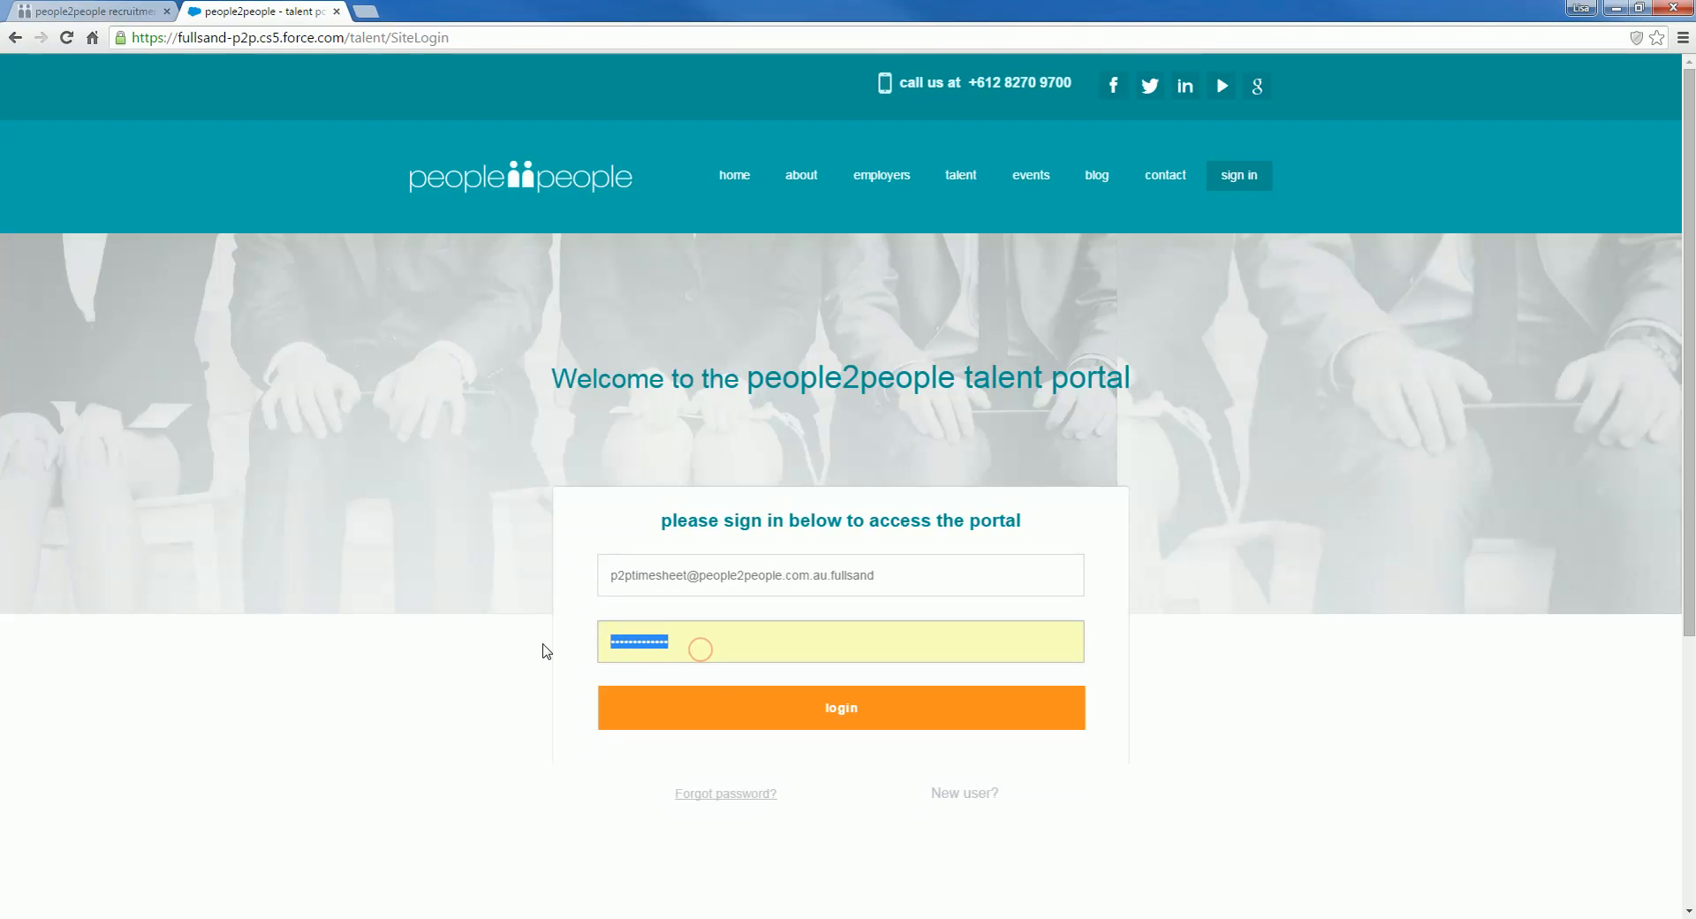
text(••)
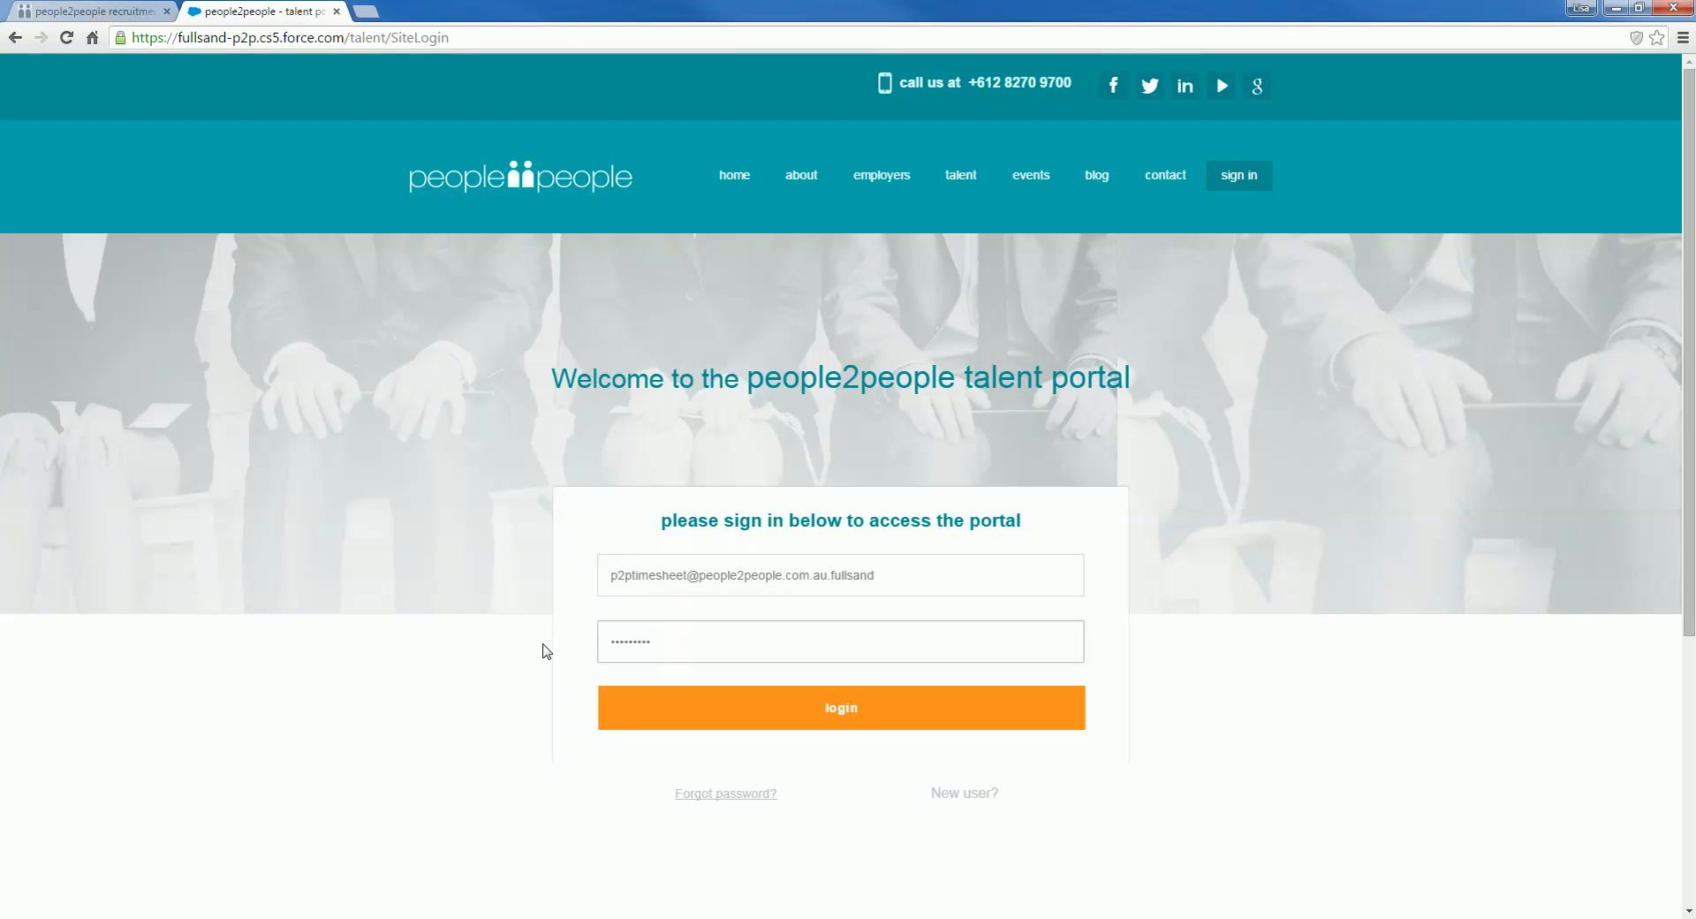
click(831, 712)
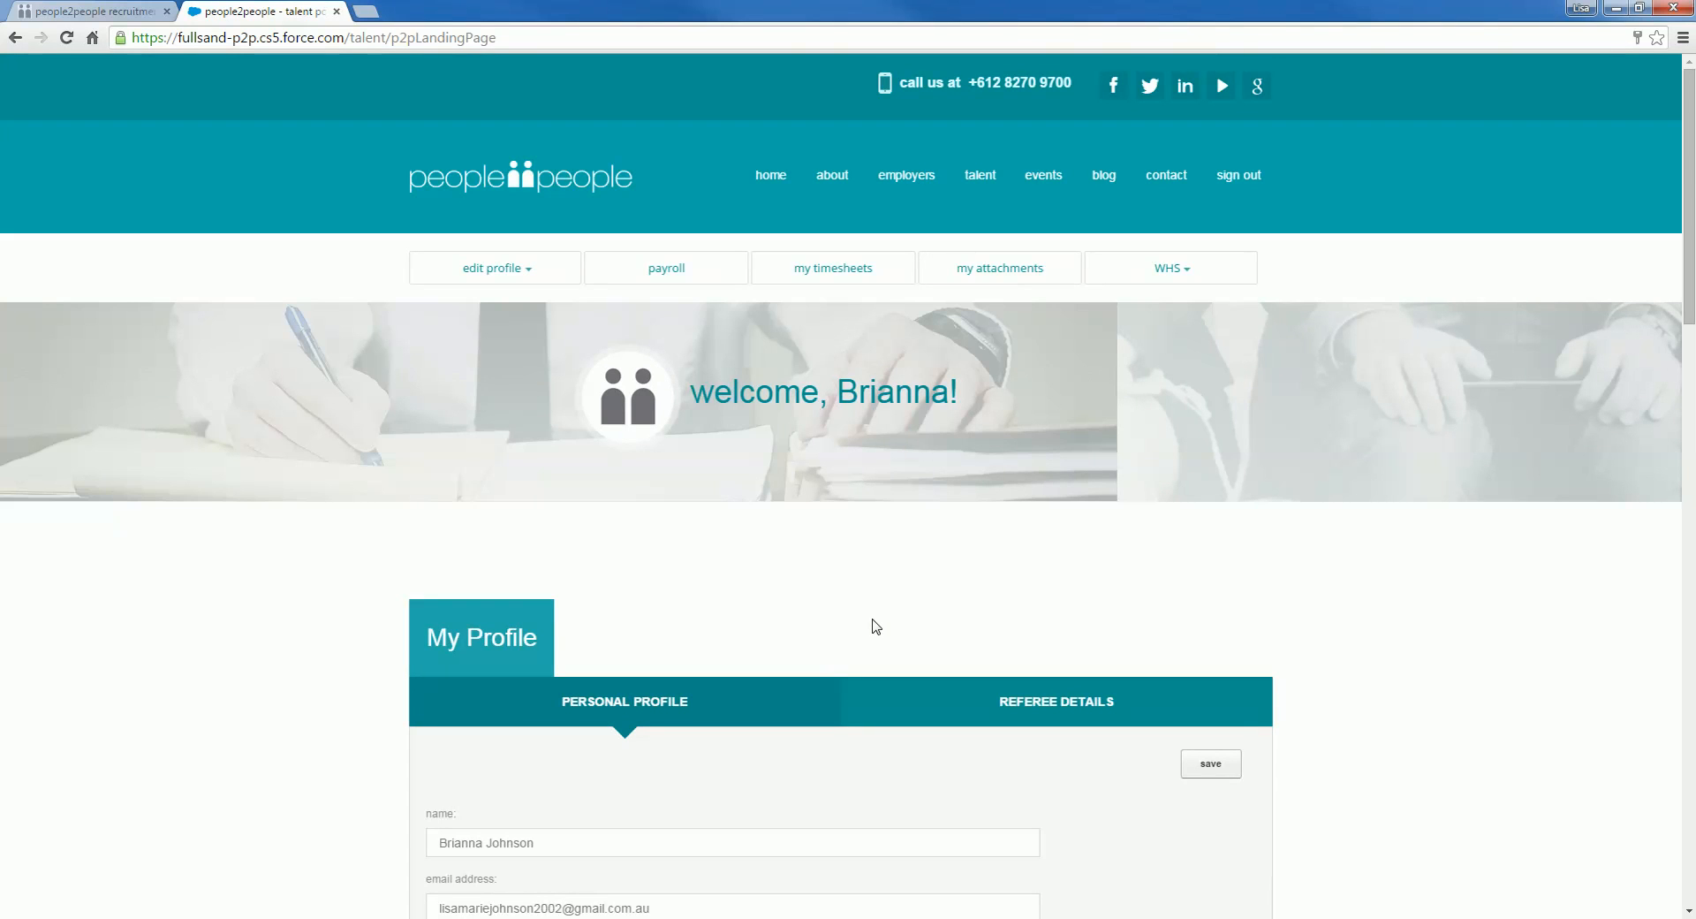
Step: Glance at the WHS and profile options, then open My Timesheets with the overdue and current timesheets
click(1154, 275)
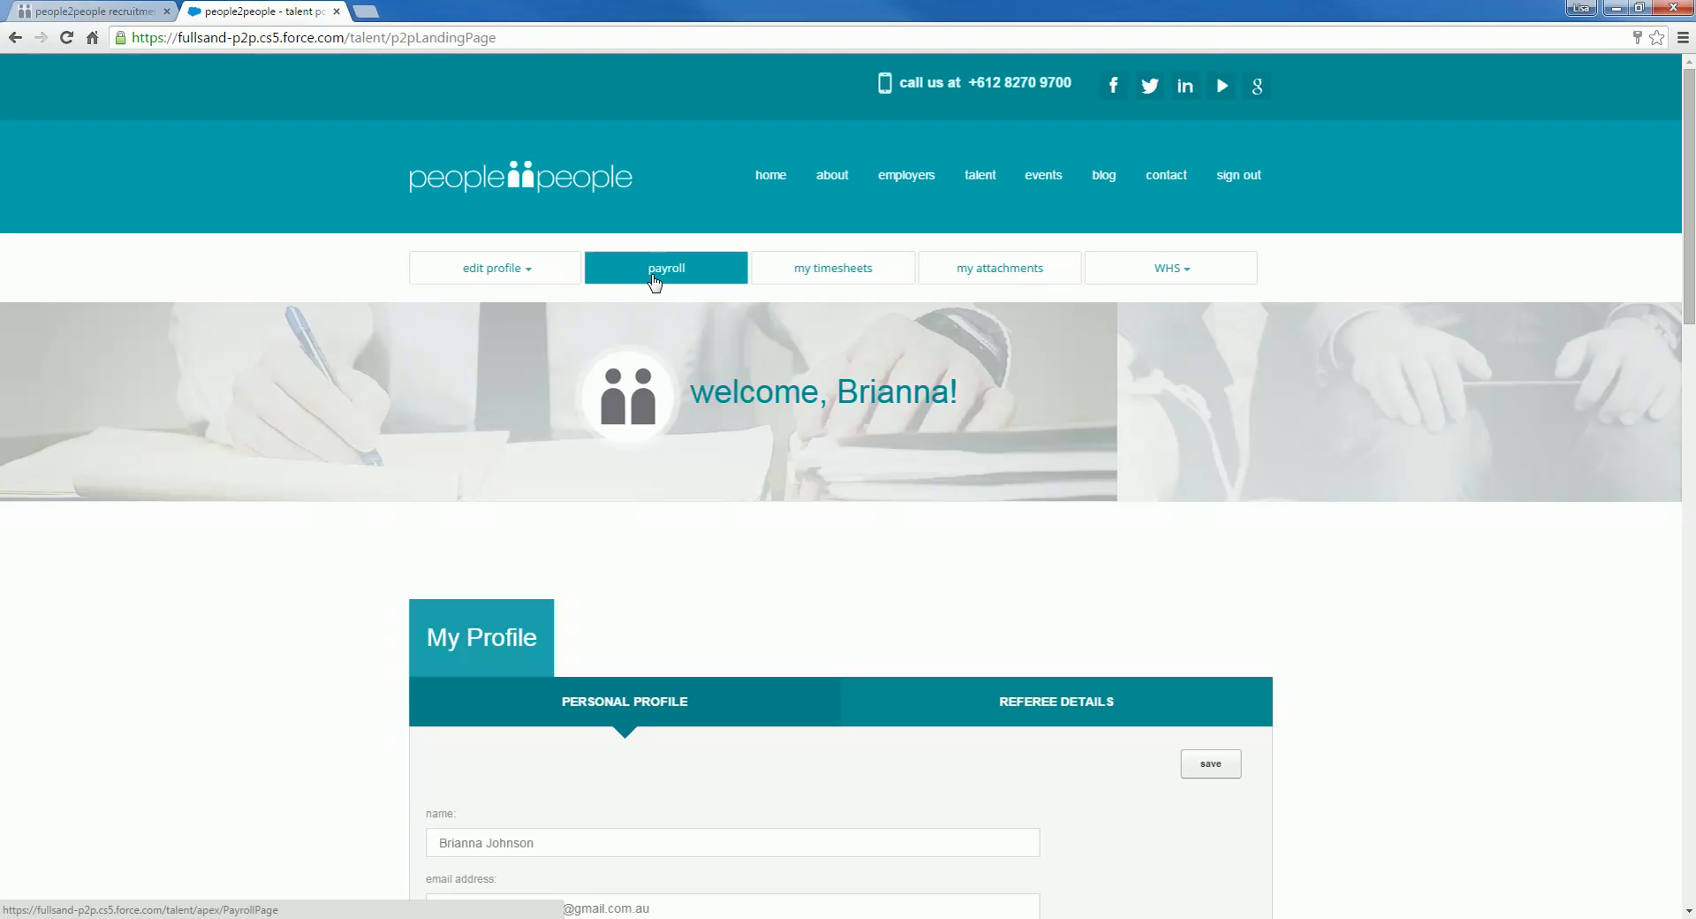
click(496, 265)
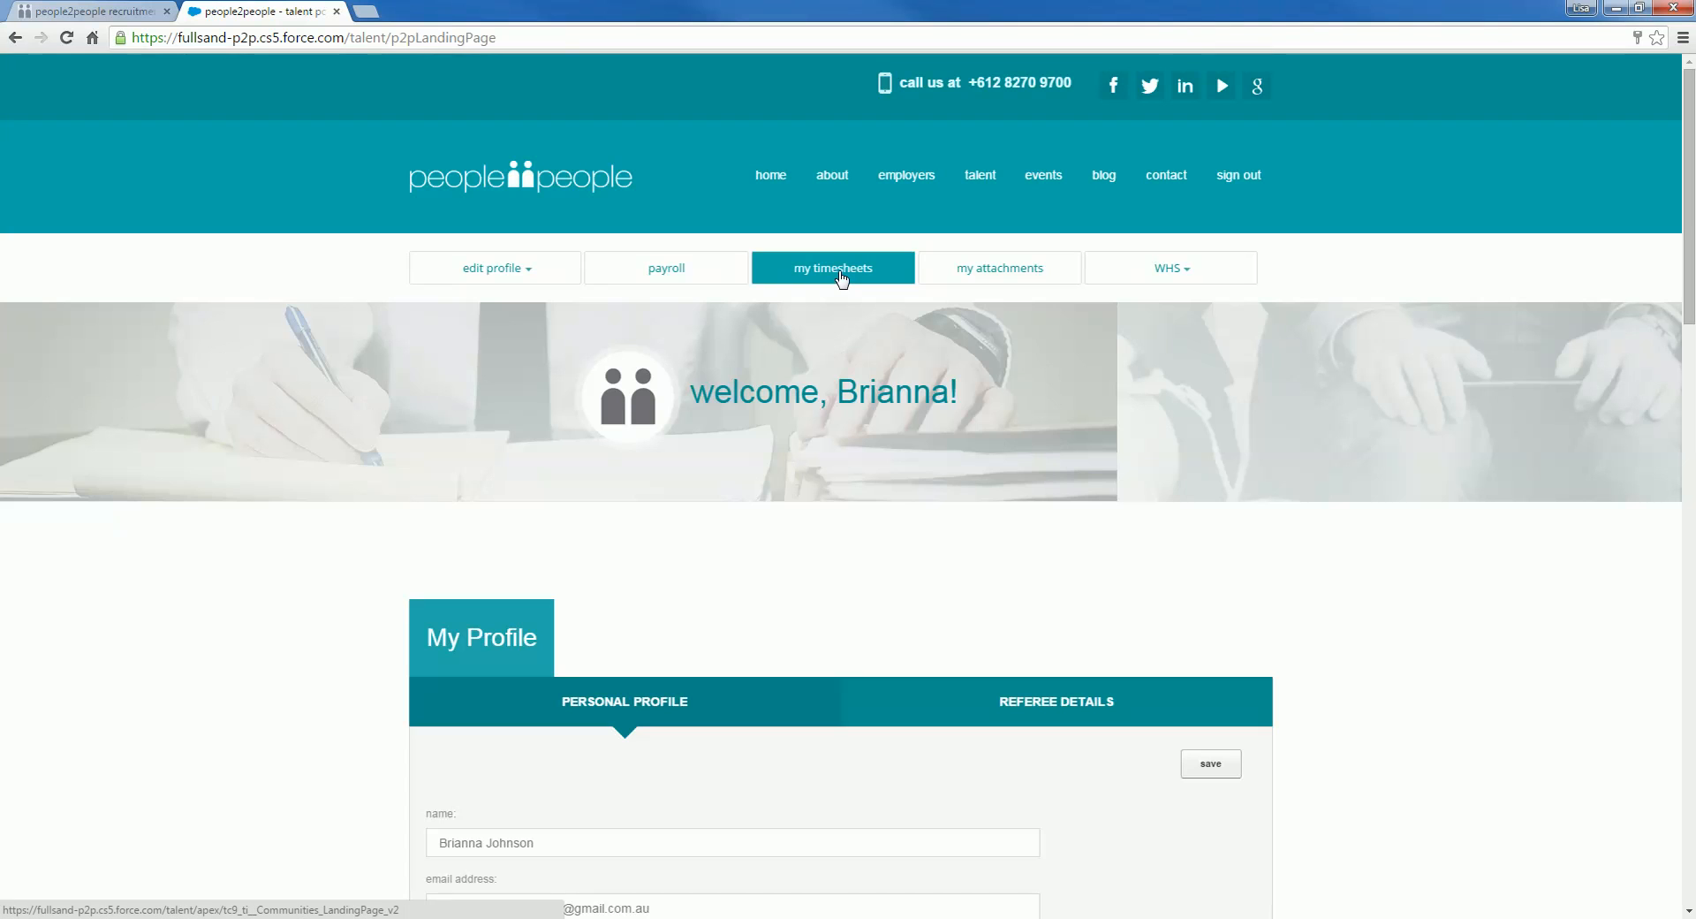
click(840, 276)
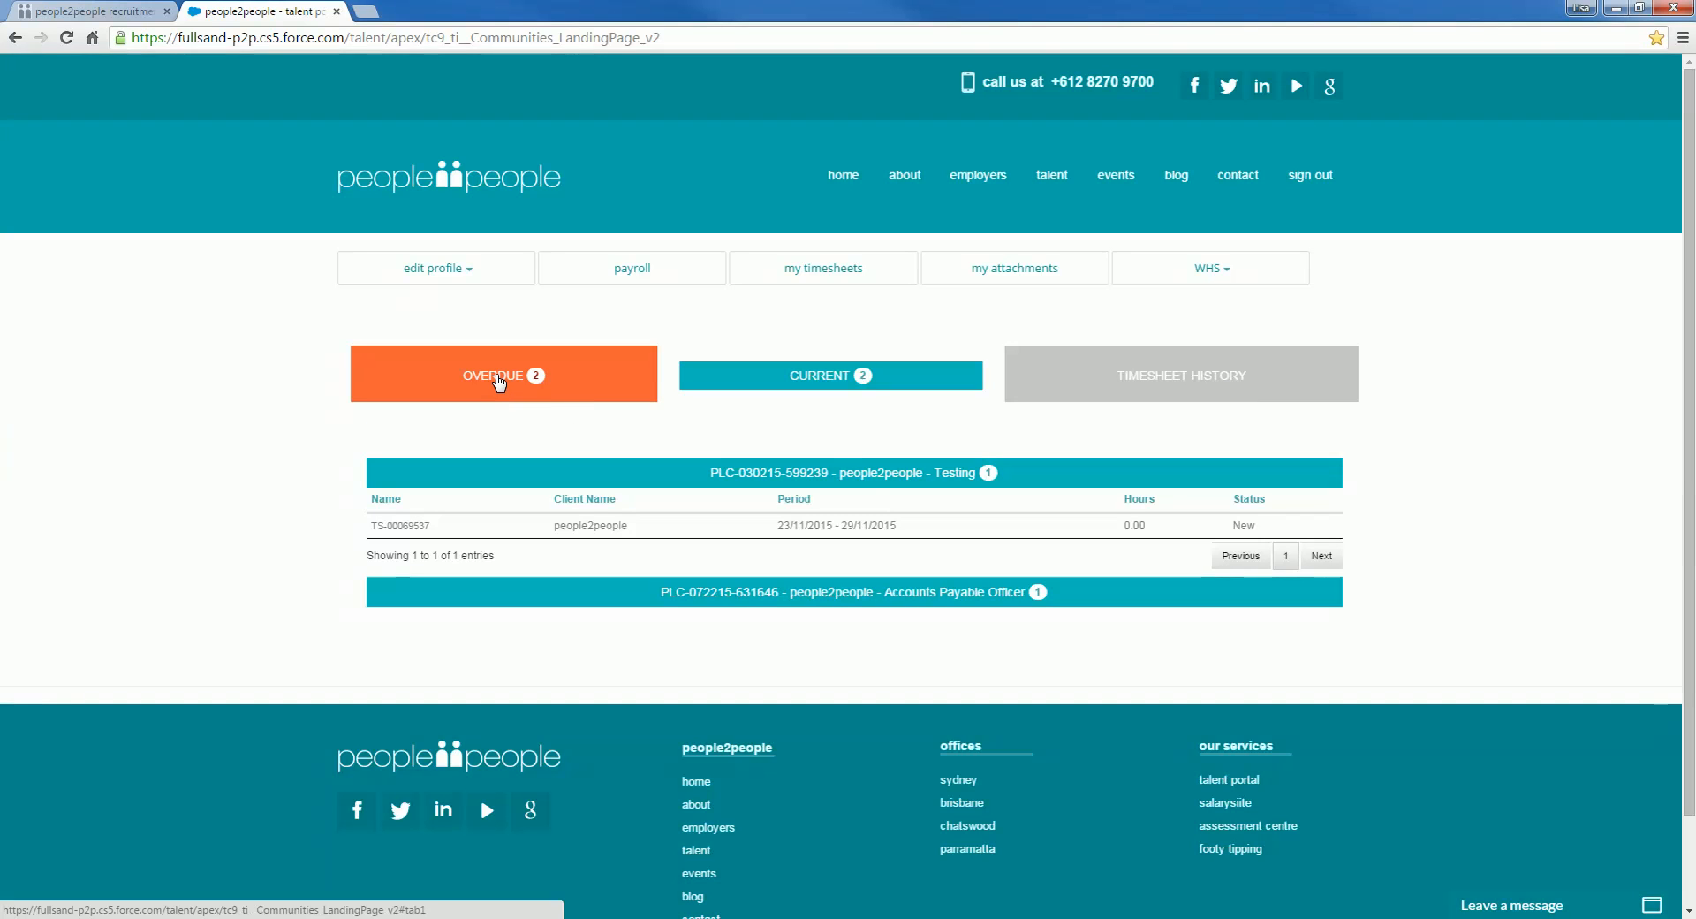
click(499, 381)
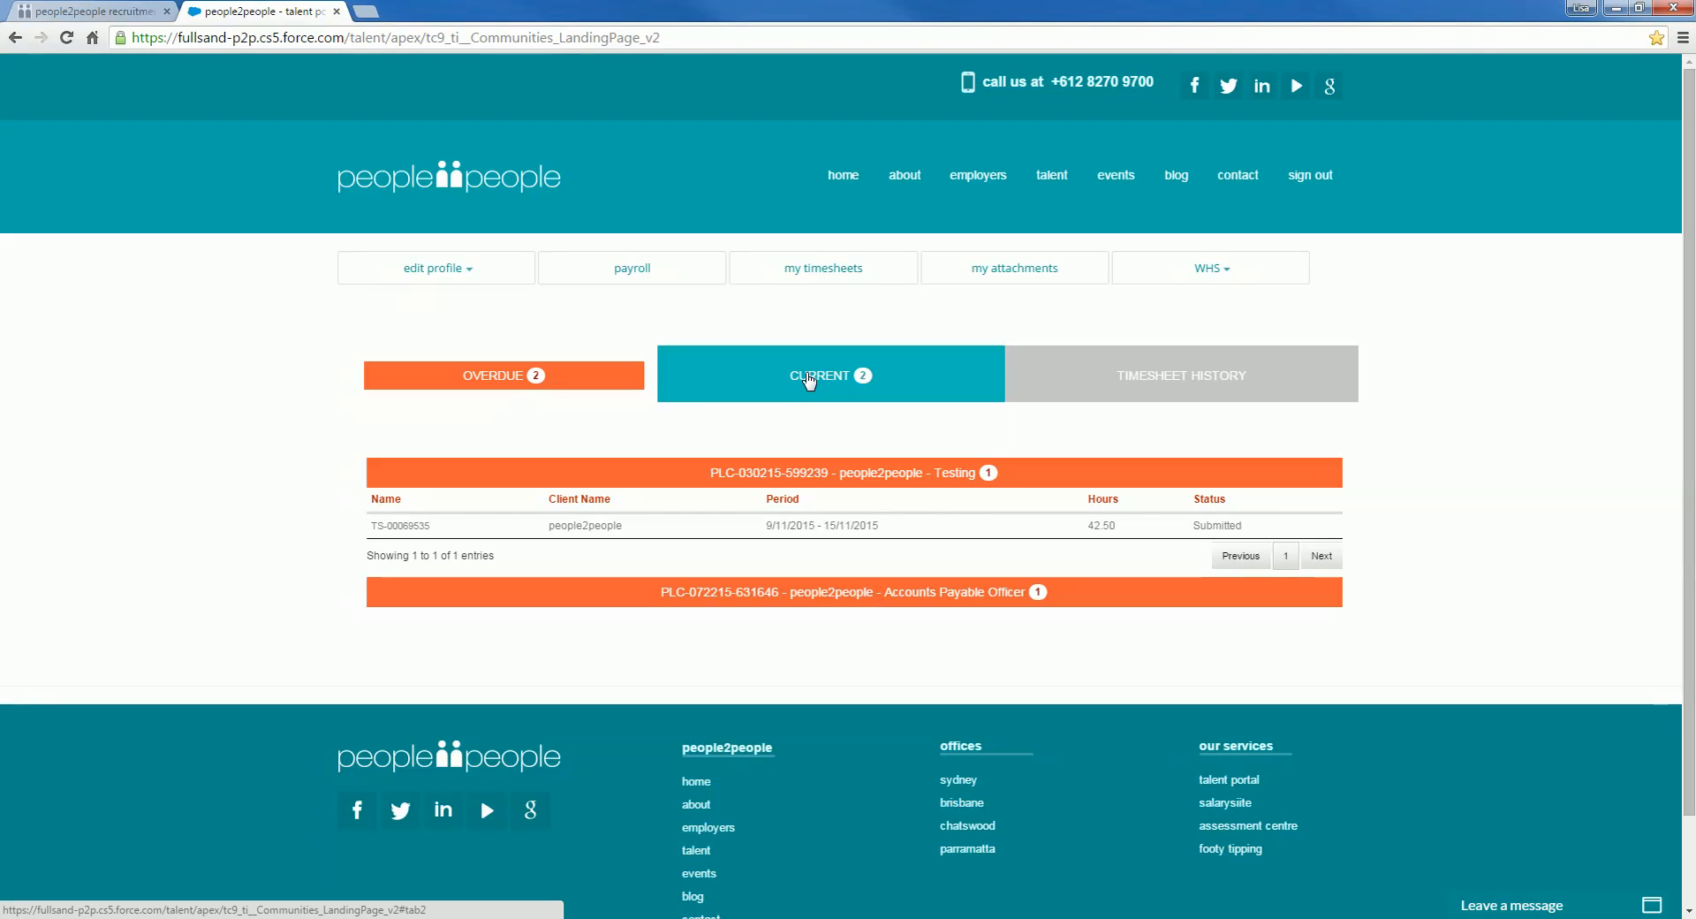
click(809, 378)
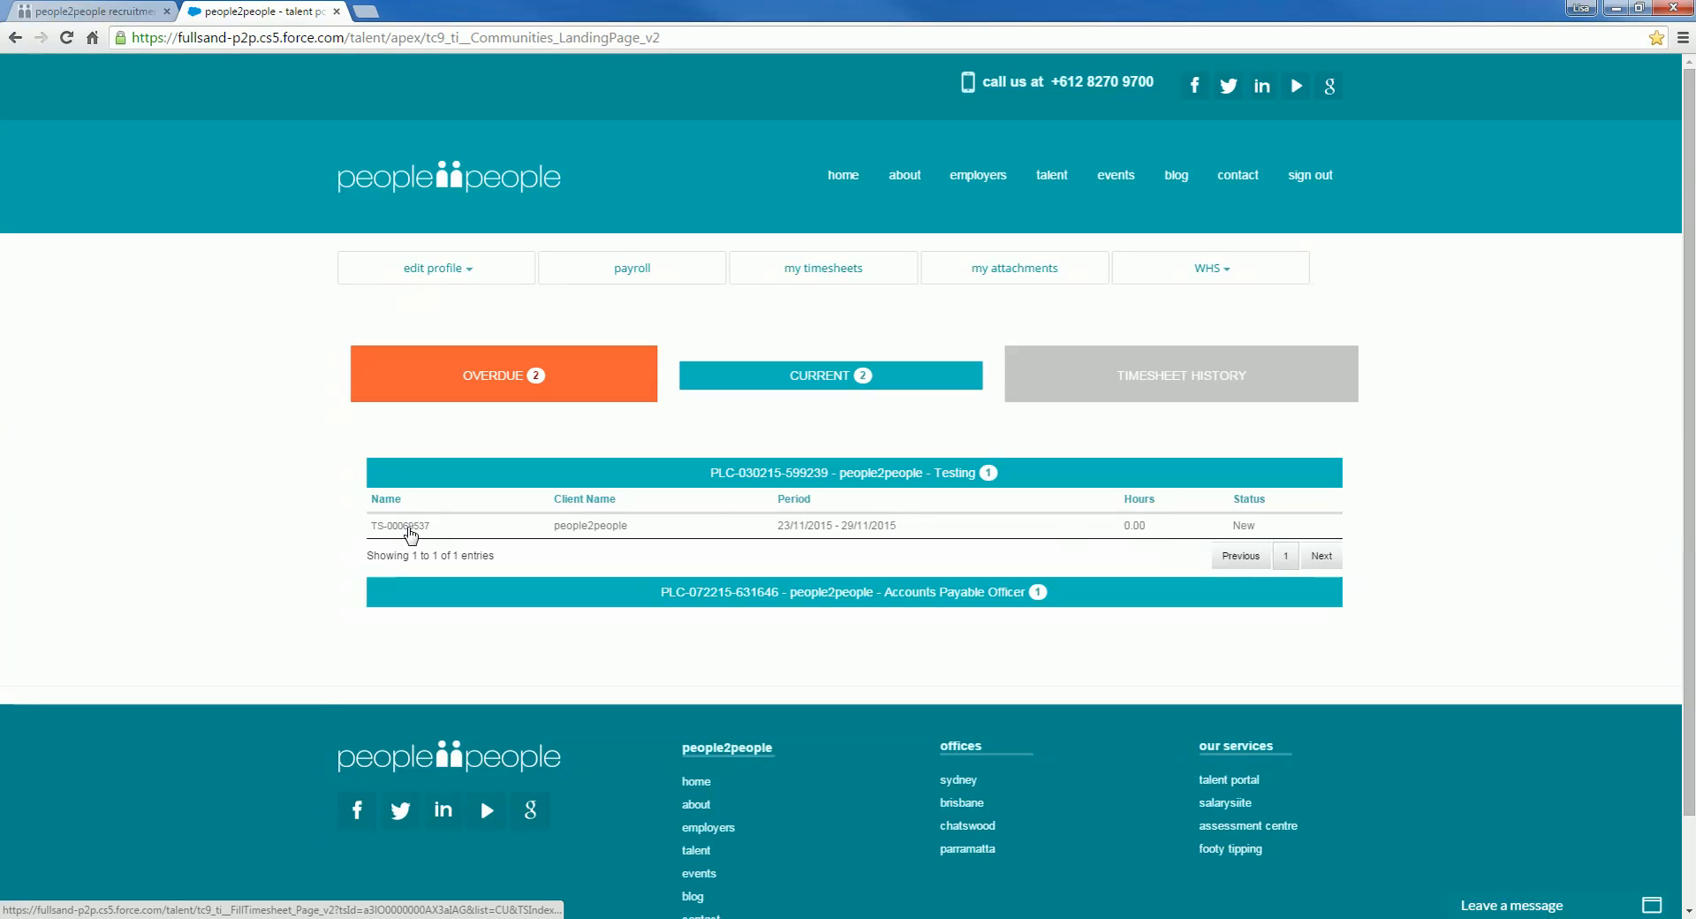
click(409, 529)
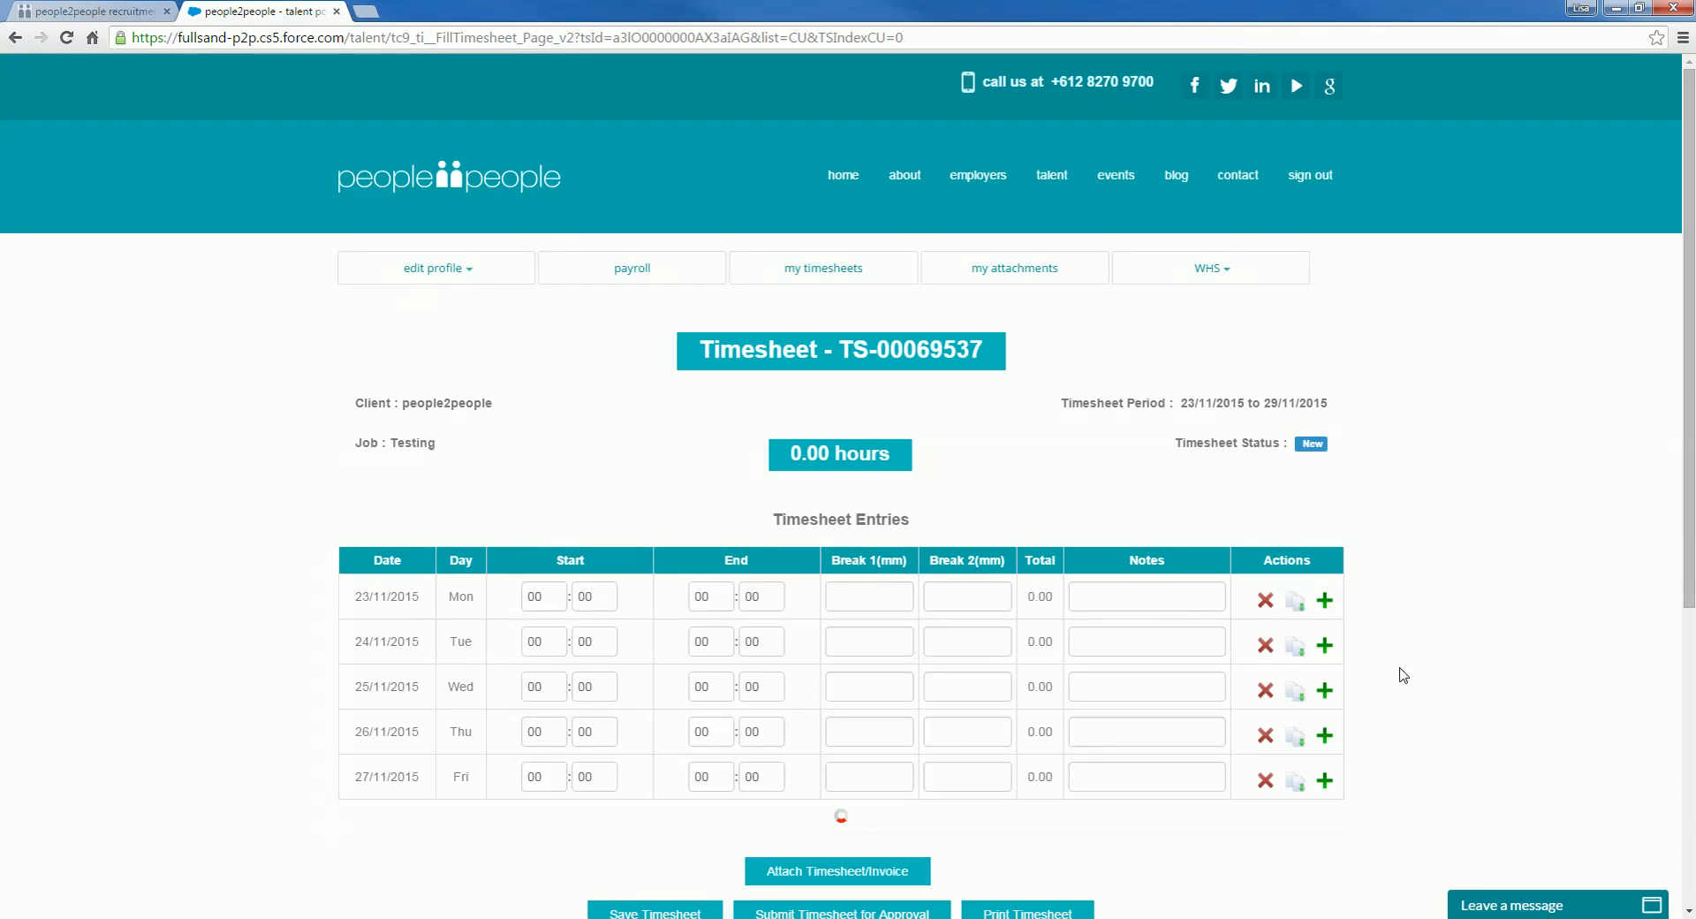
scroll(1420, 691, down, 1)
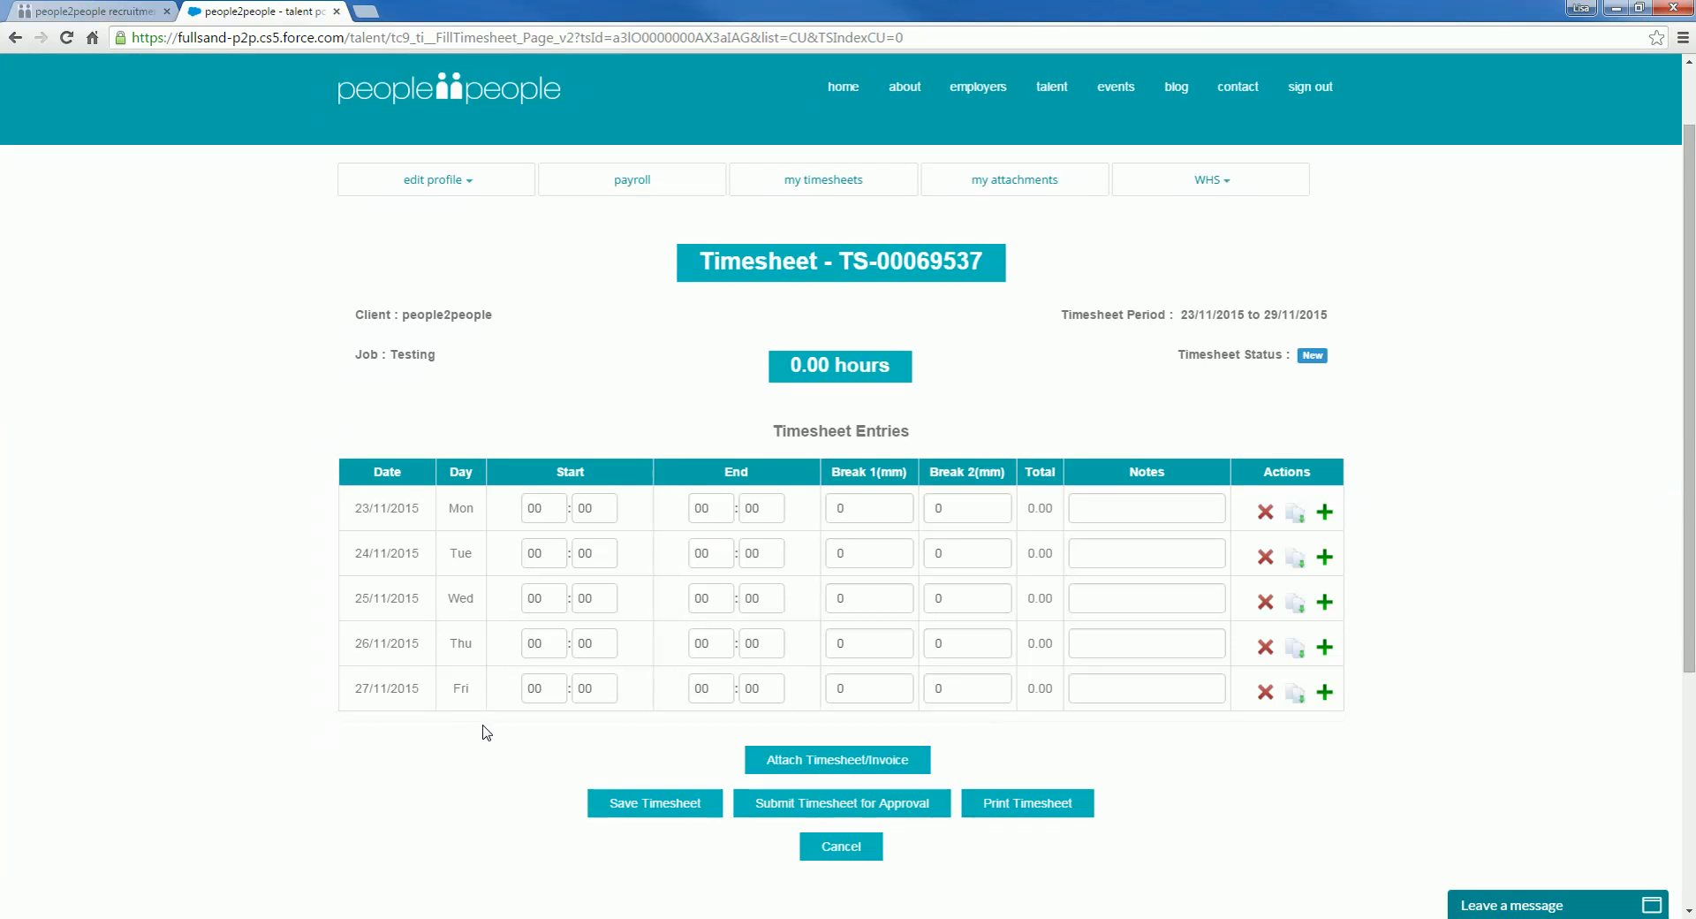
Step: Enter Monday 23/11/2015 as 08:30–17:00 with breaks of 60 and 30 minutes
click(531, 507)
text(08)
key(Tab)
text(30)
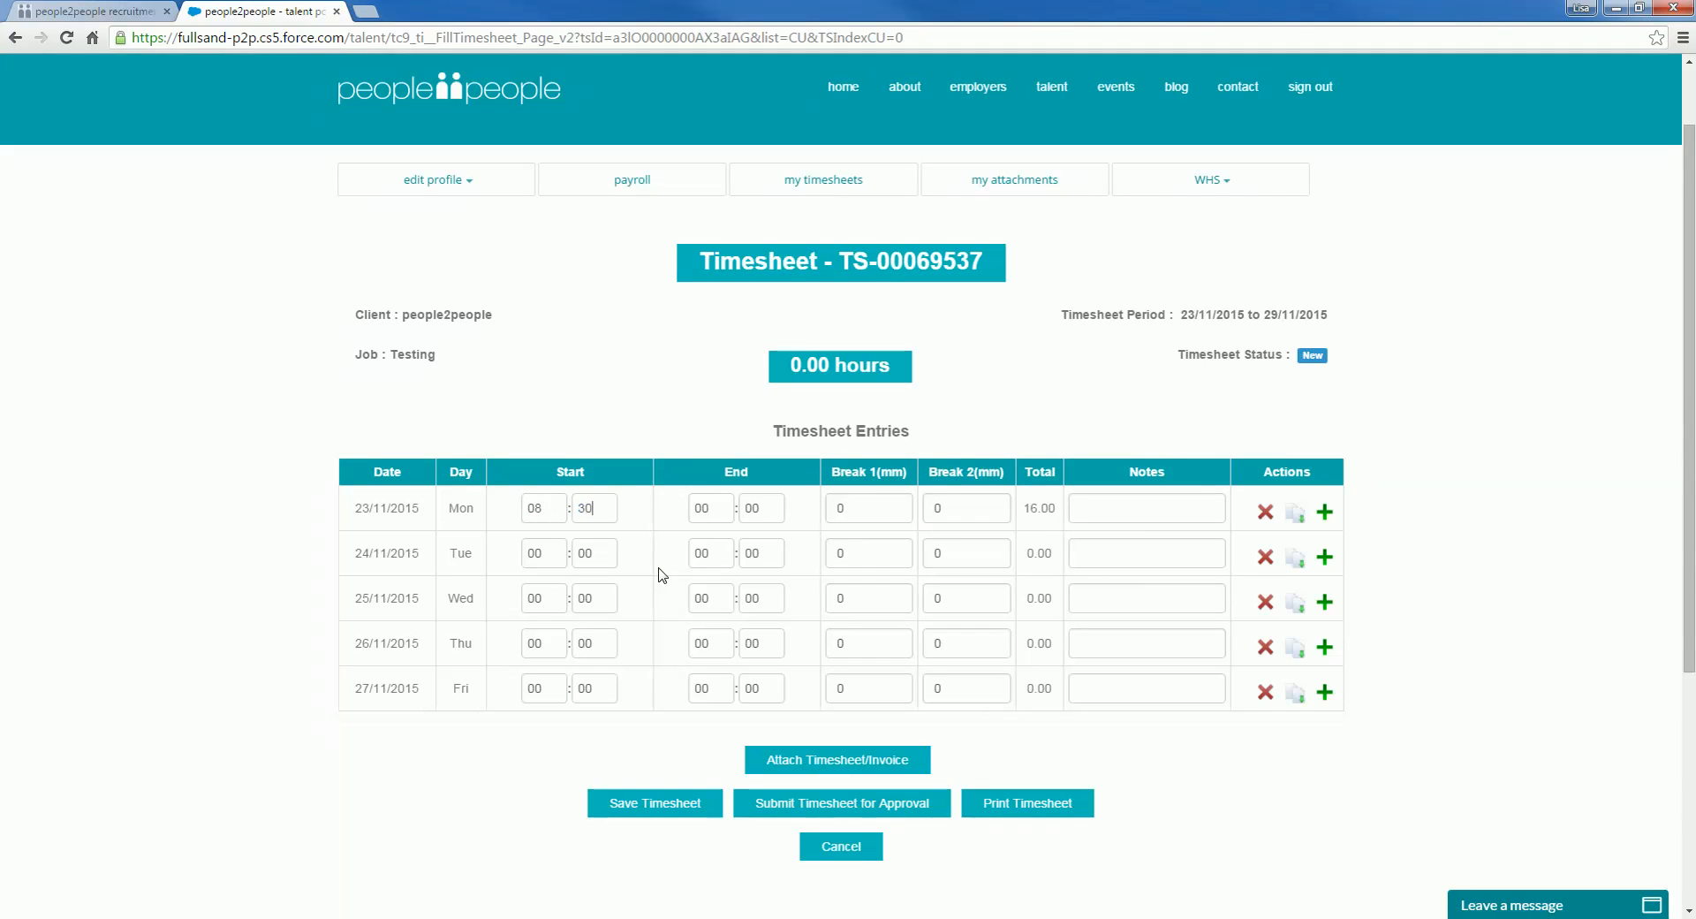
key(Tab)
text(17)
key(Tab)
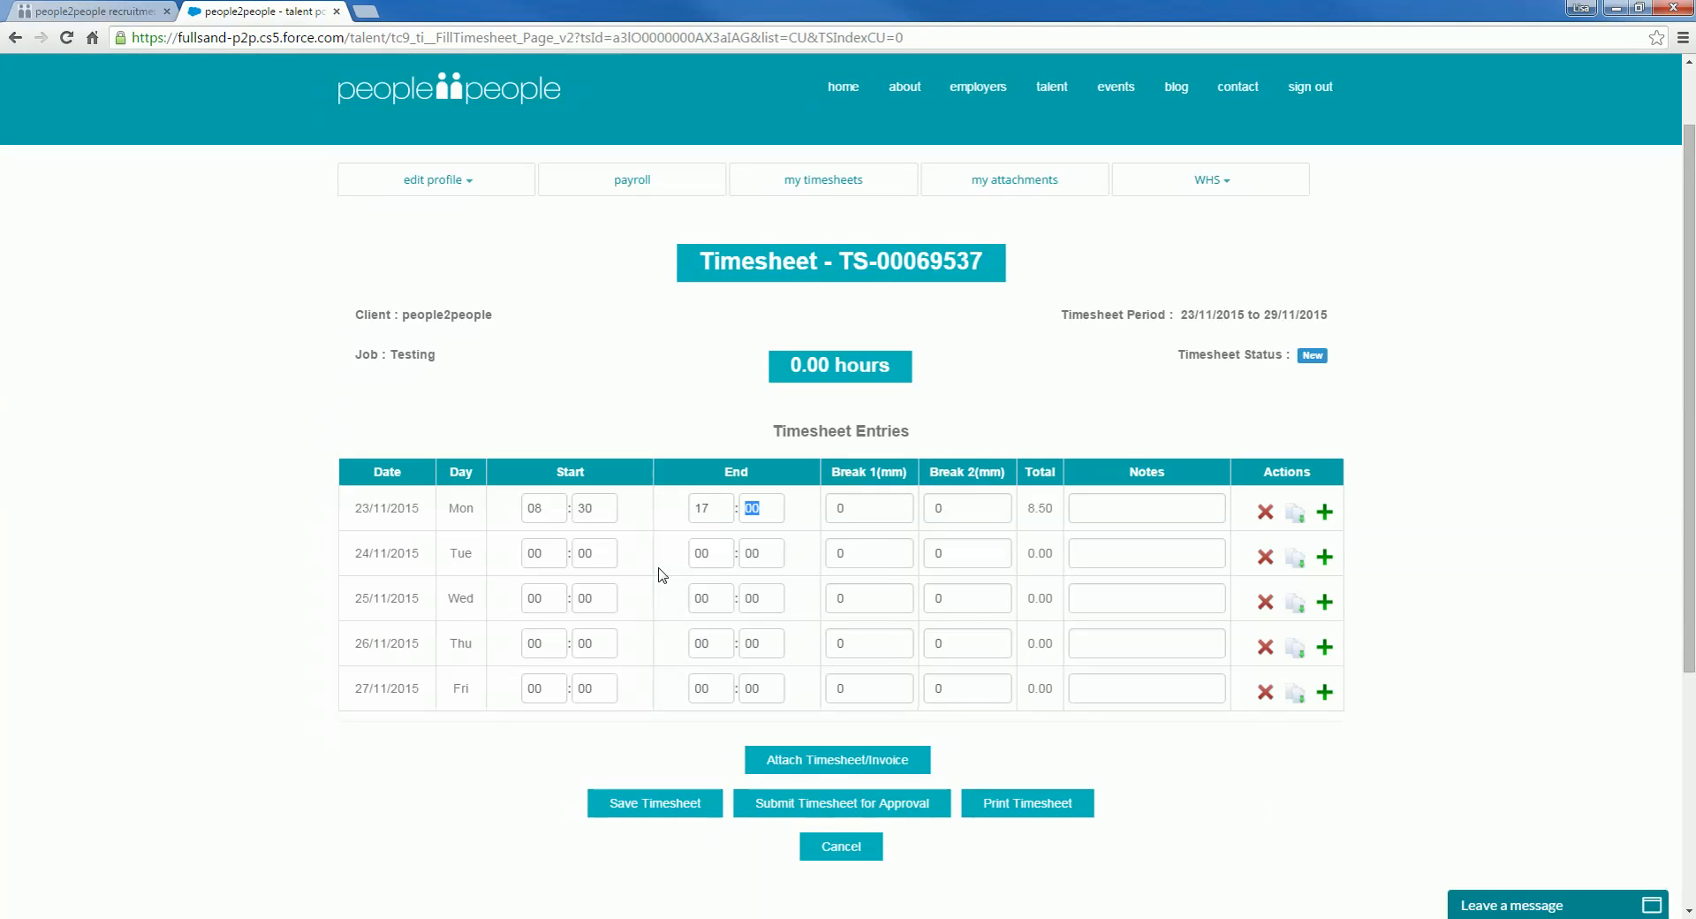
text(00)
key(Tab)
text(6)
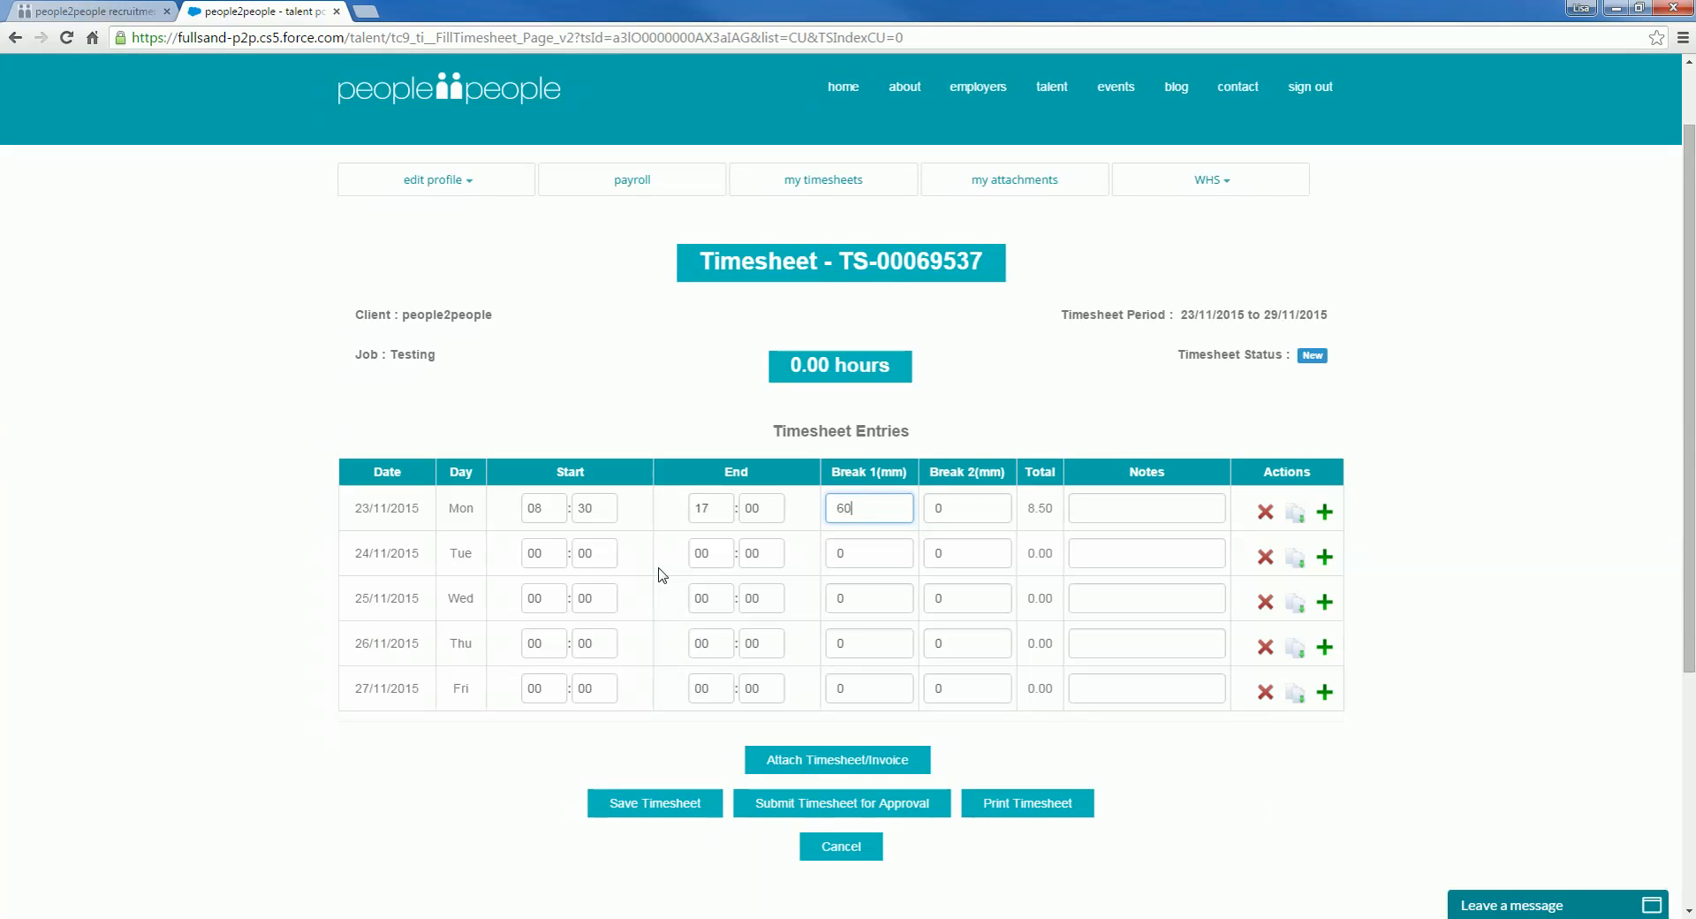
key(Tab)
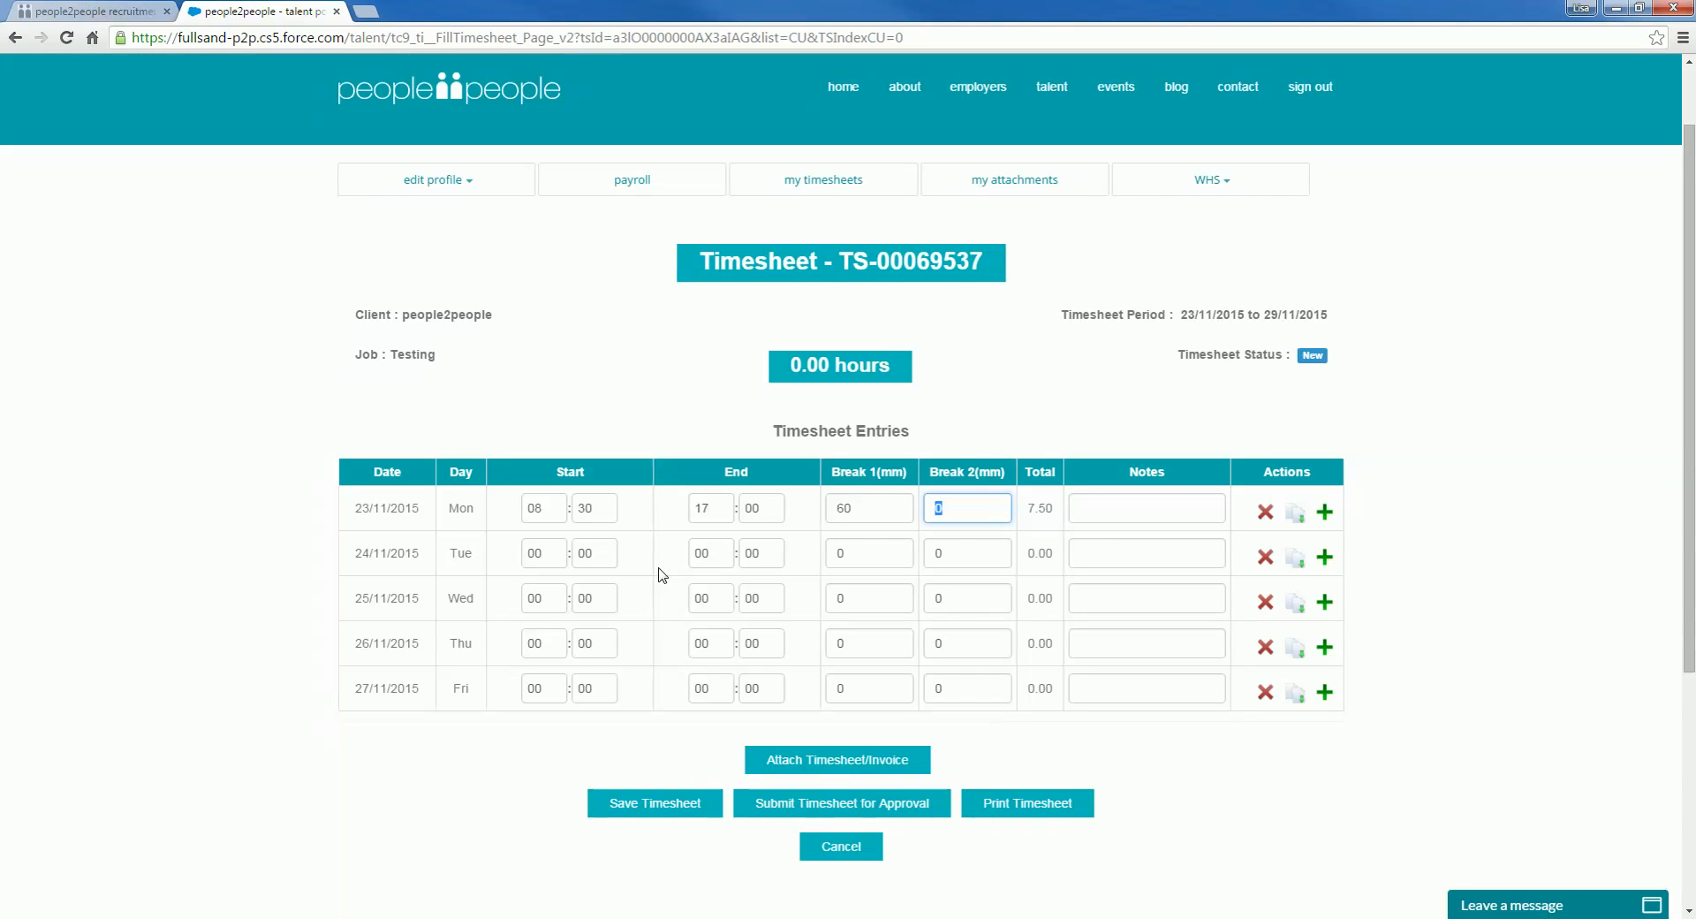
text(30)
Step: Add a Monday note explaining the break was taken to go to the dentist
key(Tab)
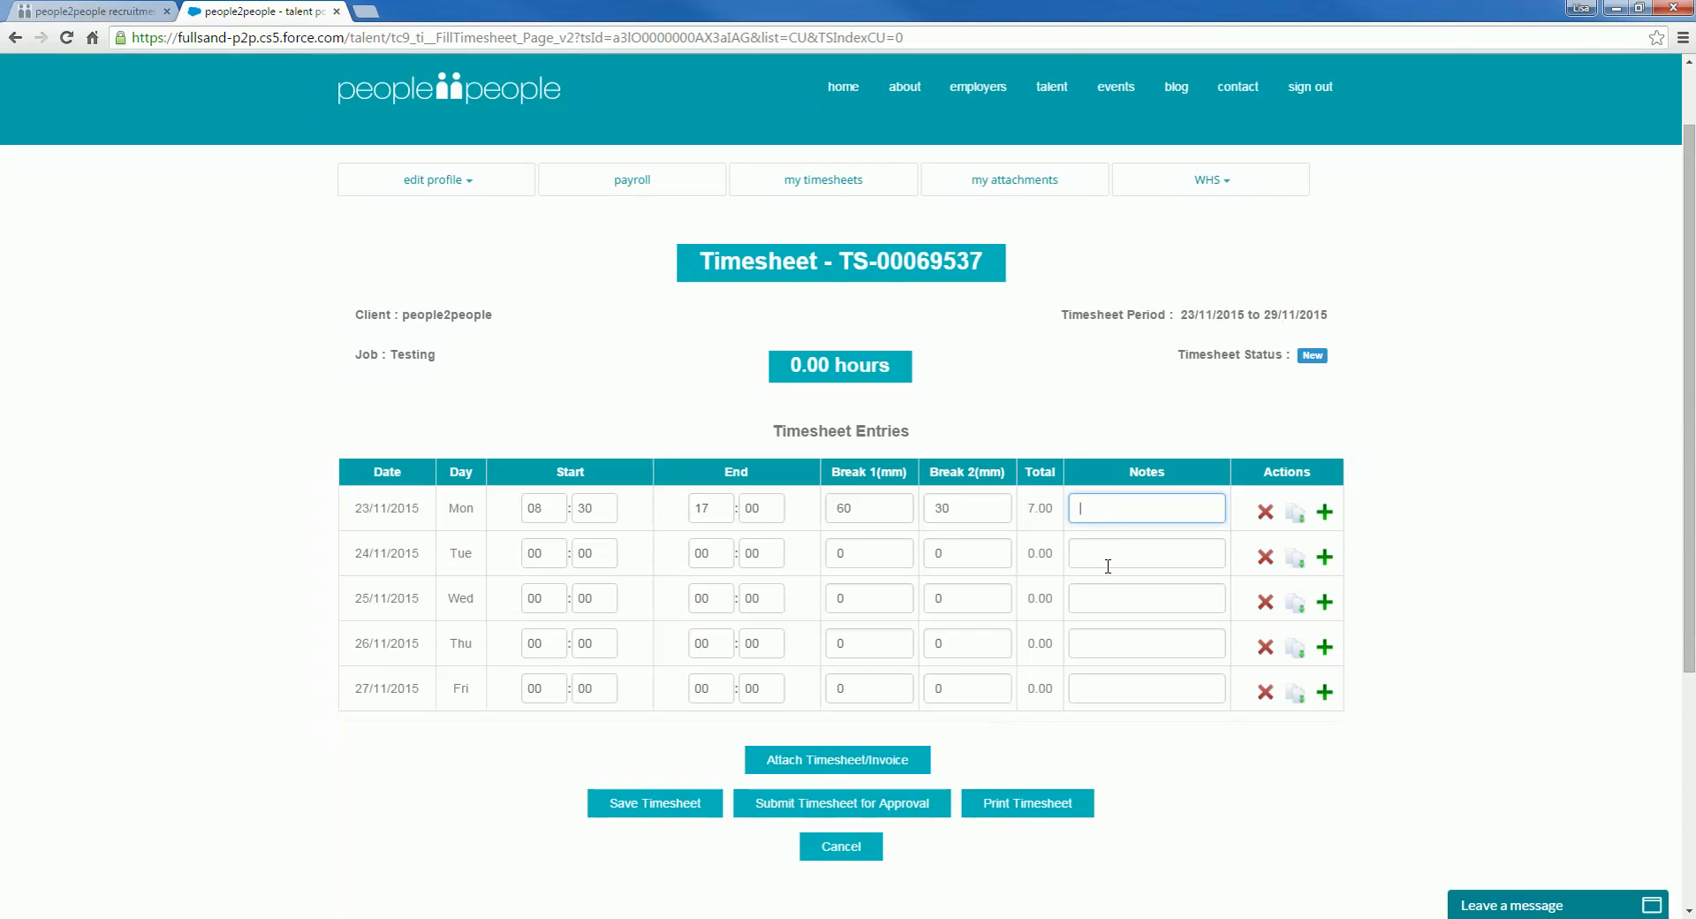
text(k a )
text(30 monm)
text(ber)
text(reak to go to the dens)
key(BackSpace)
text(tis)
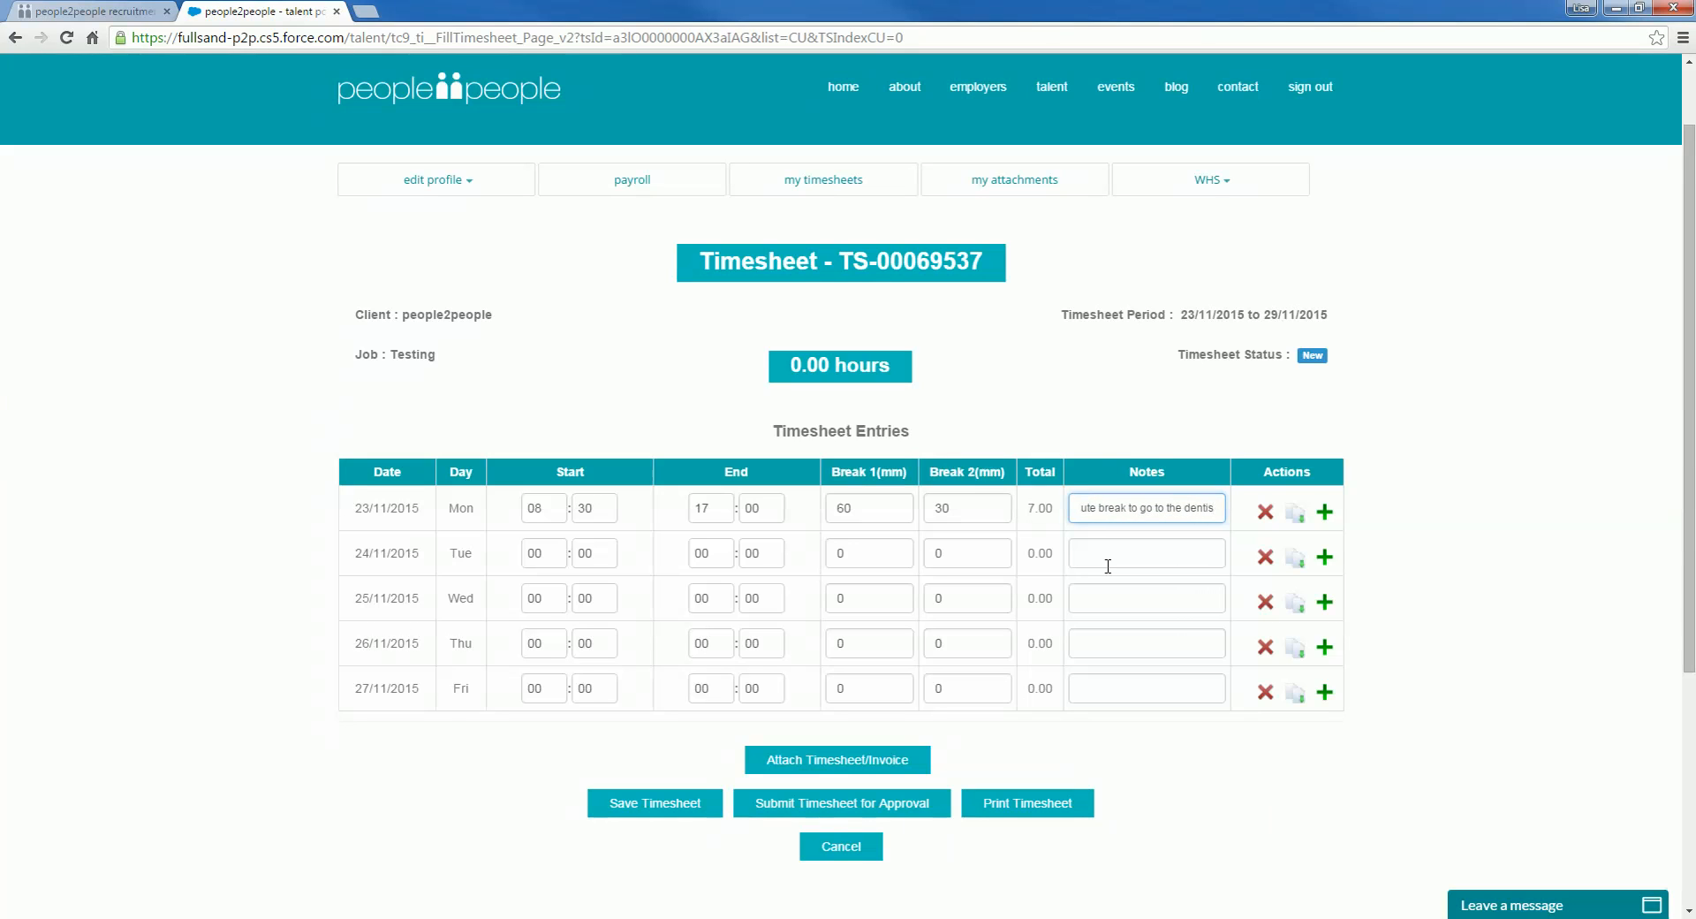
text(t)
key(Tab)
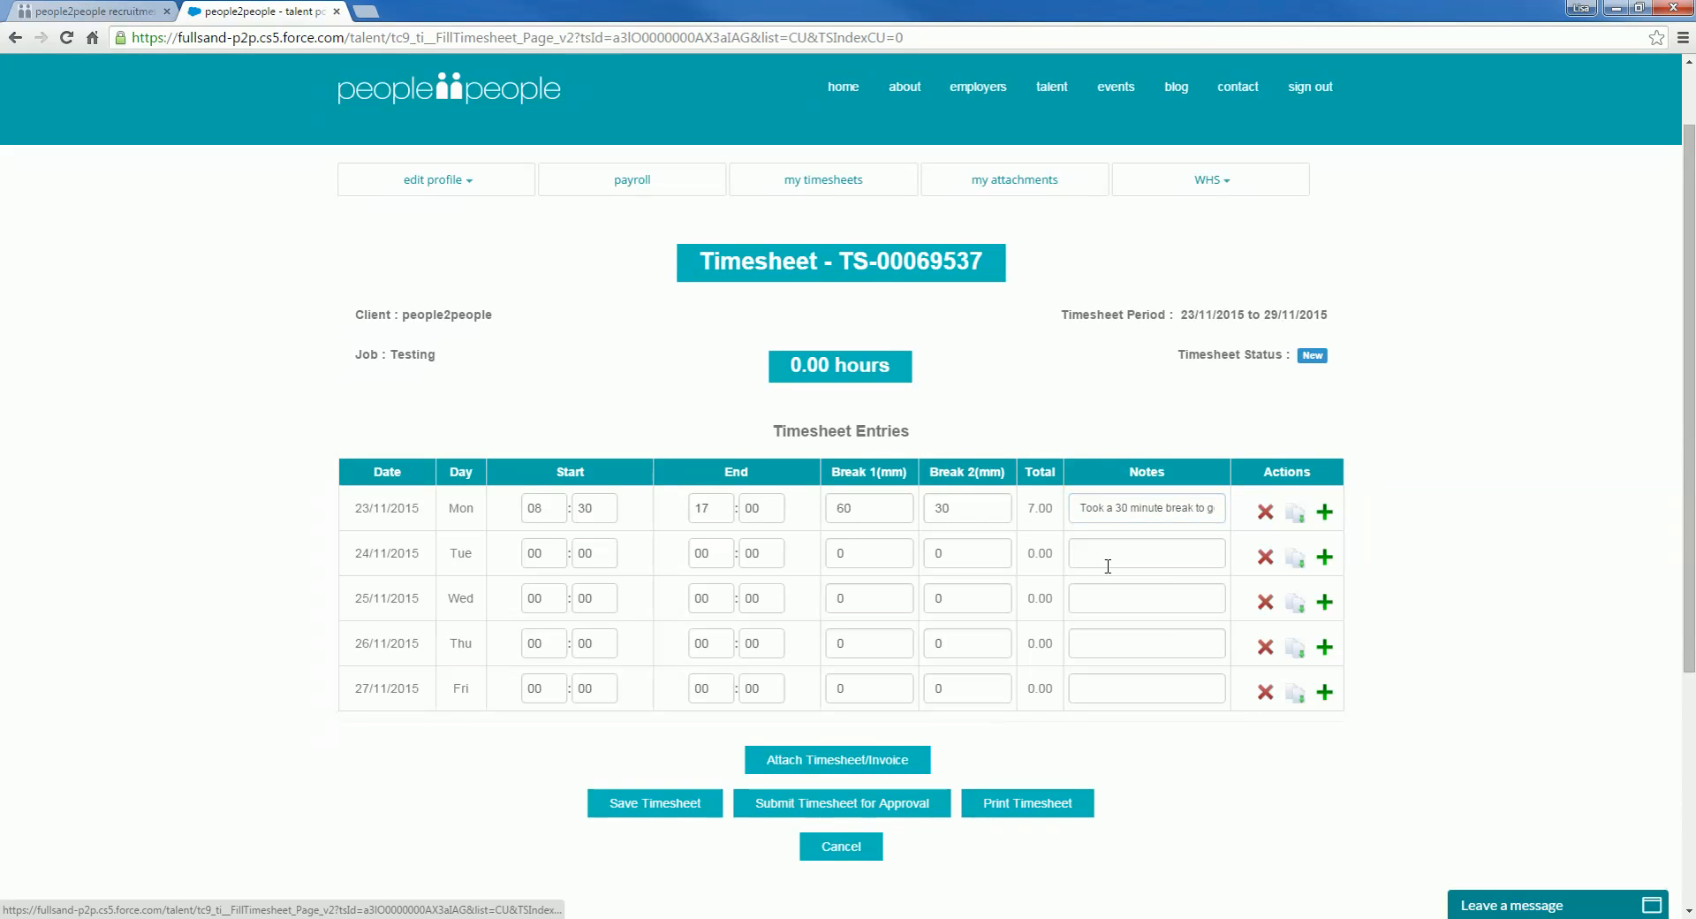
click(557, 552)
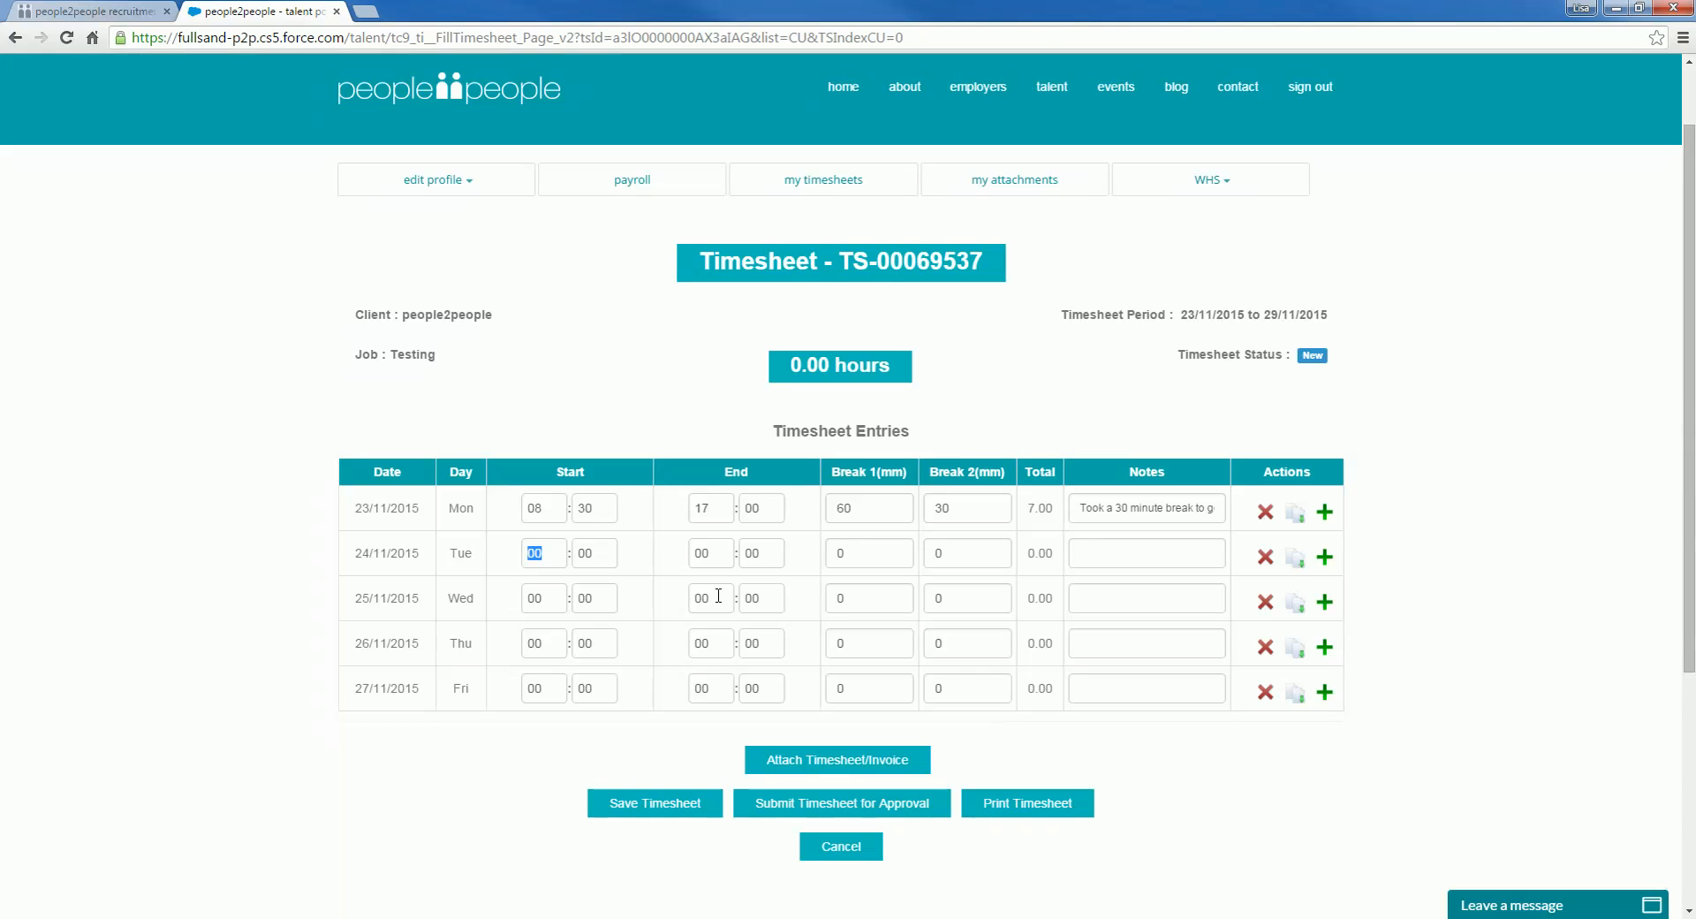
Step: Fill Tuesday 24/11/2015 with 08:30–17:30, Break 1 of 30 and Break 2 of 0
text(08301)
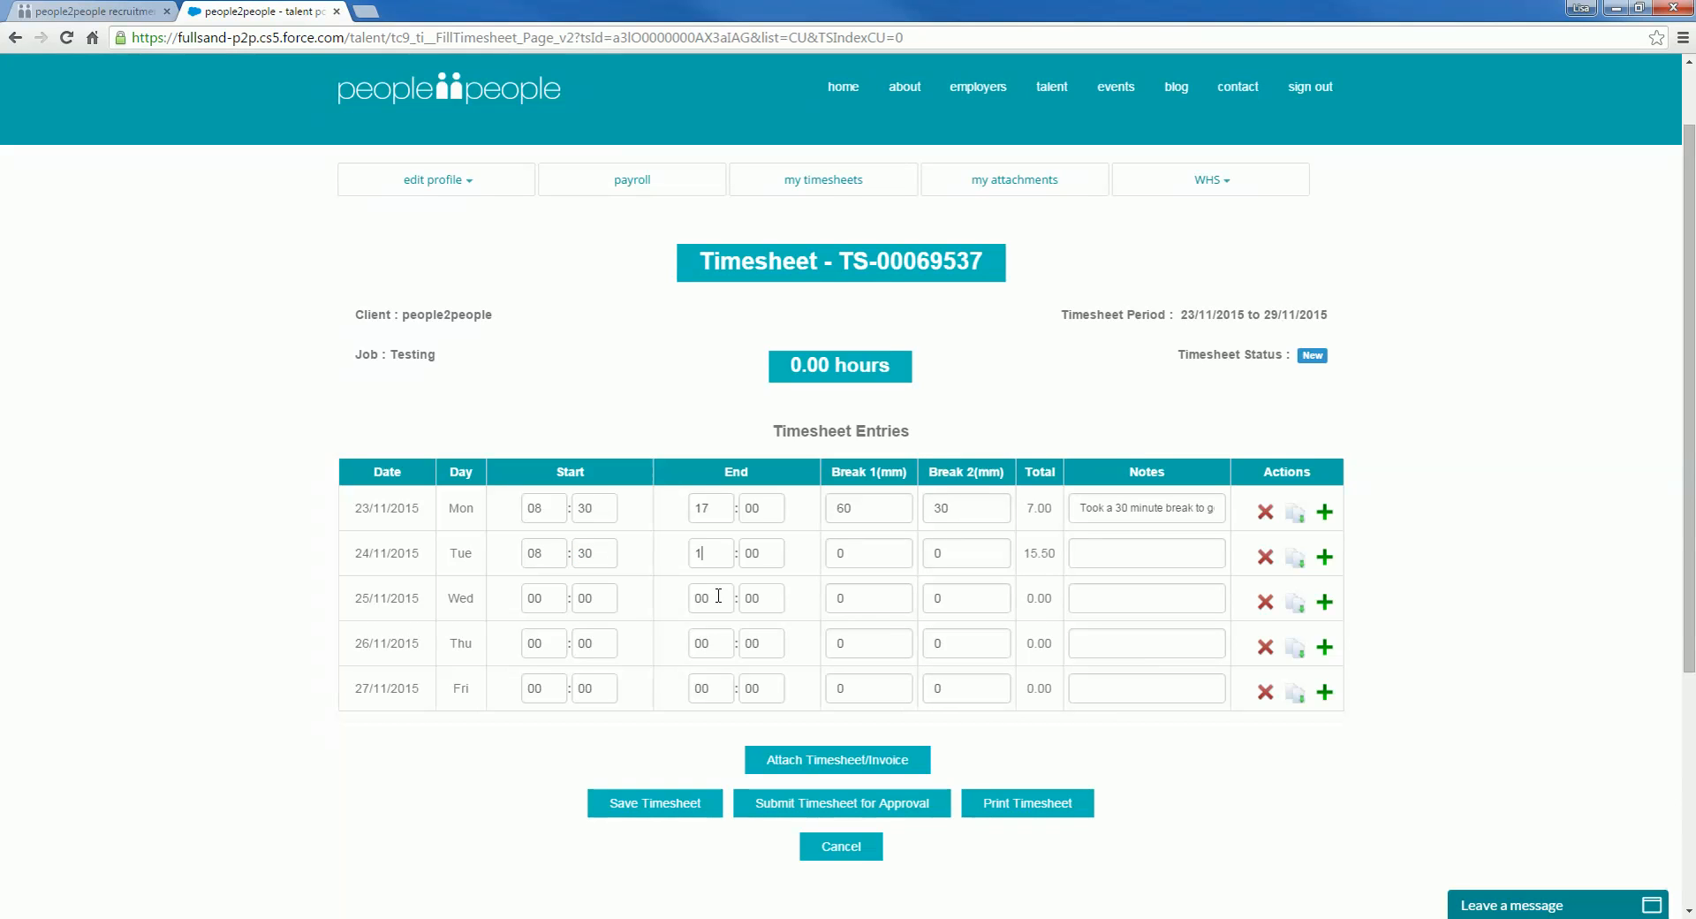
key(BackSpace)
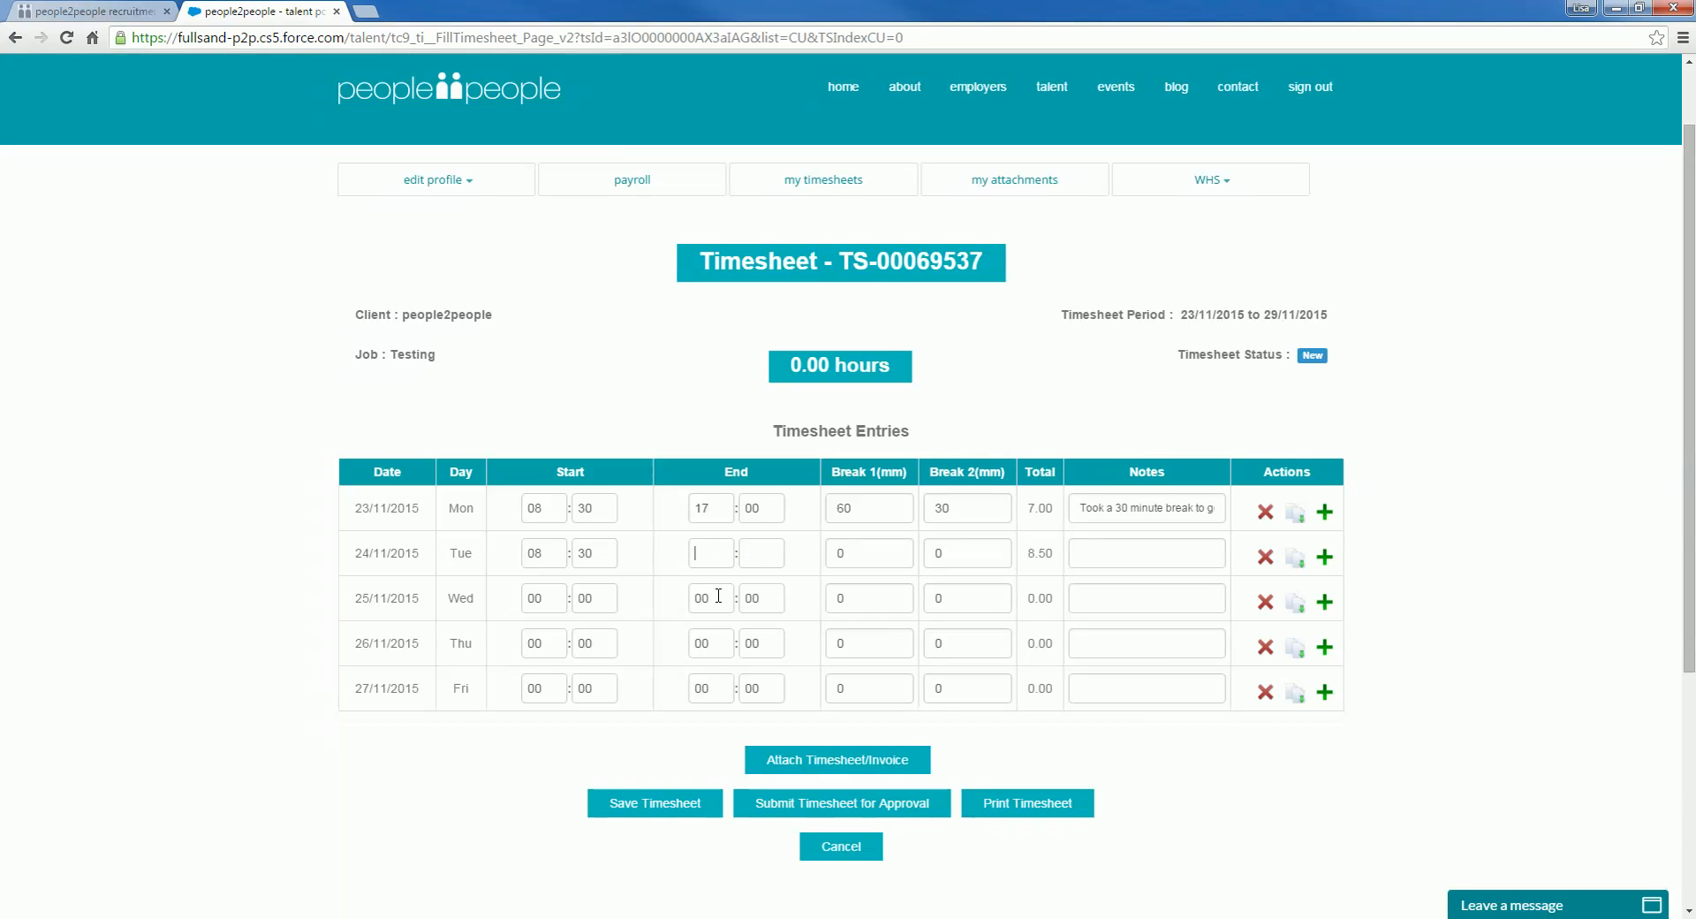
text(1730)
text(30)
key(Tab)
Step: Copy Tuesday down to Wed–Fri, change Thursday to end 17:45 with a 60-minute break, and save
click(1301, 562)
double_click(749, 648)
text(45)
key(Tab)
text(60)
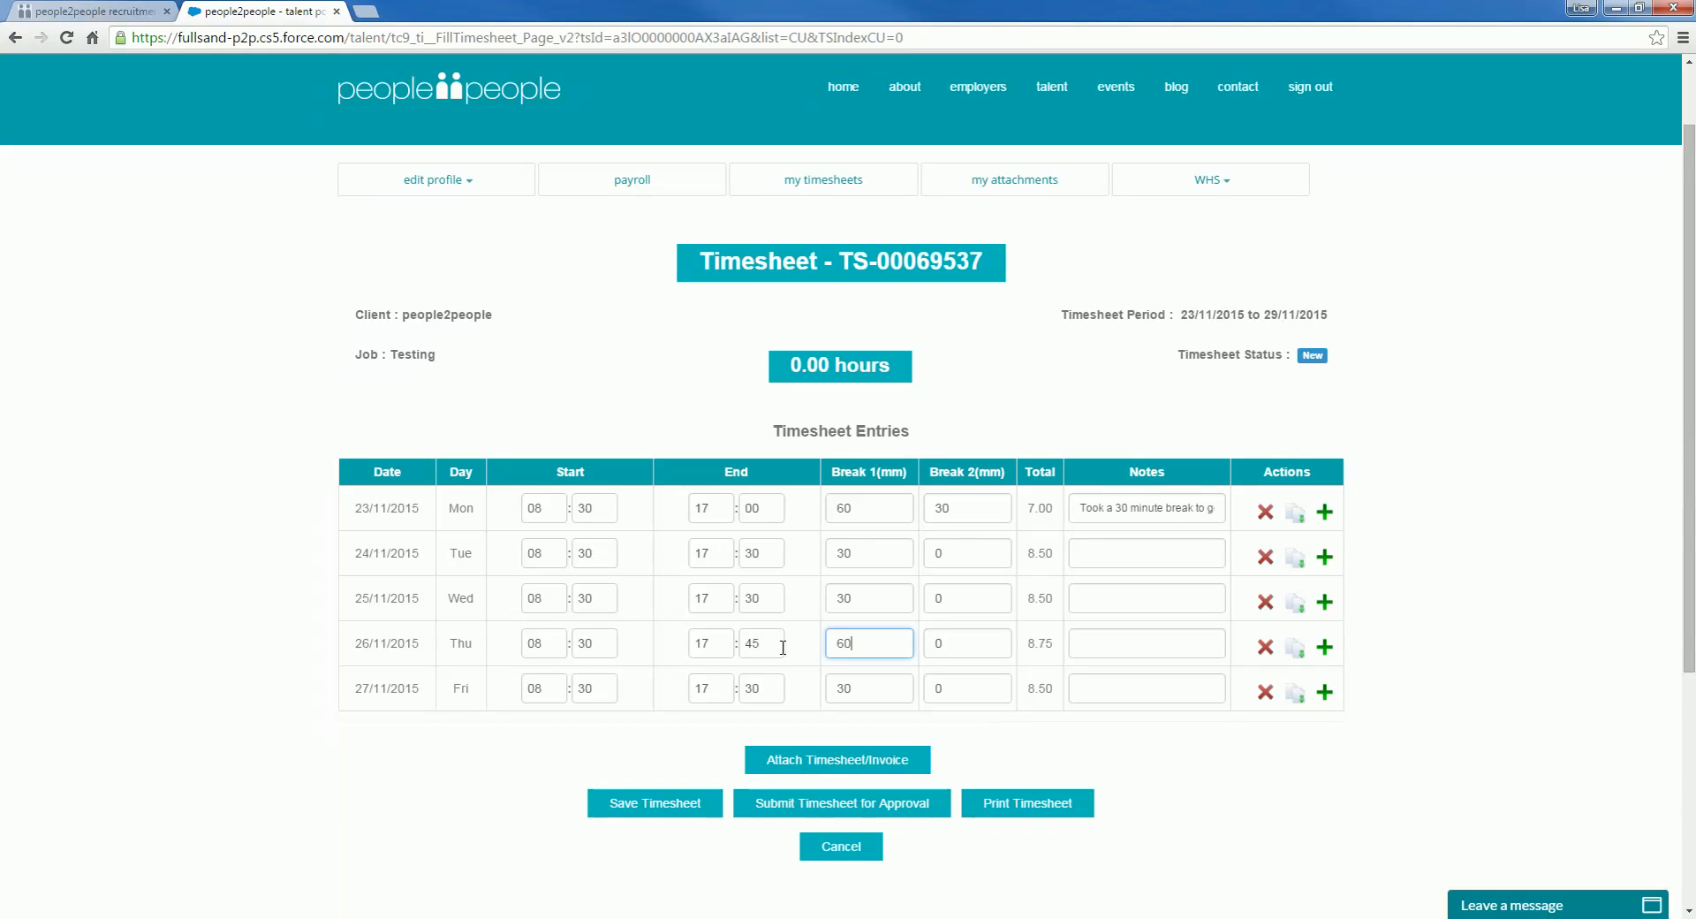
key(Tab)
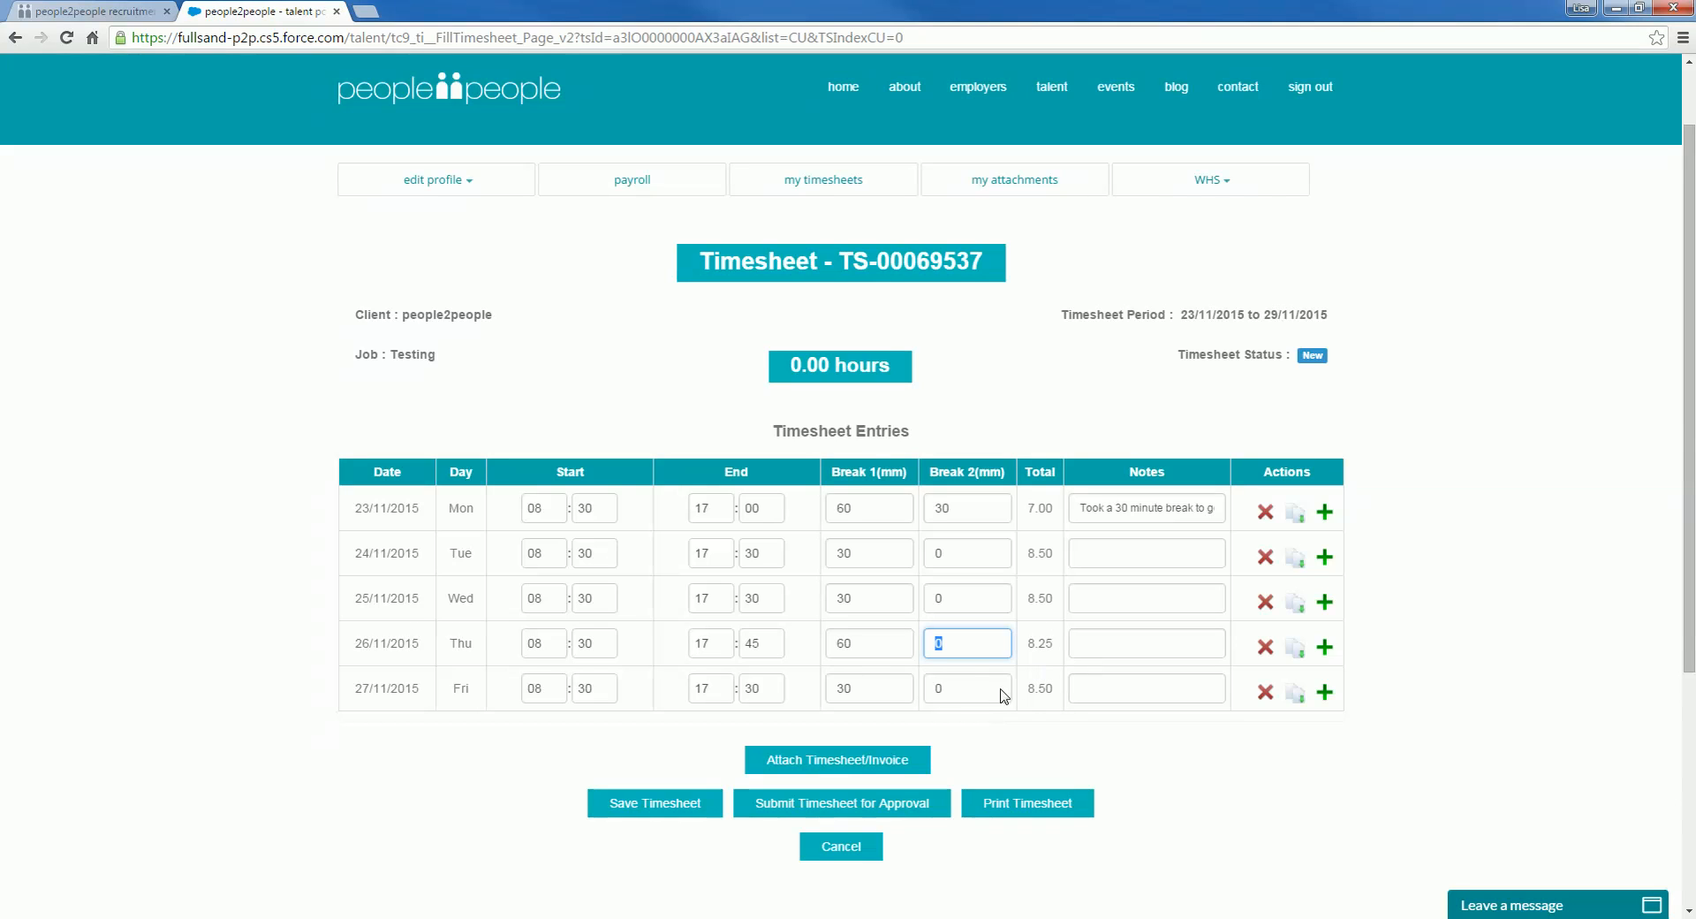
click(658, 805)
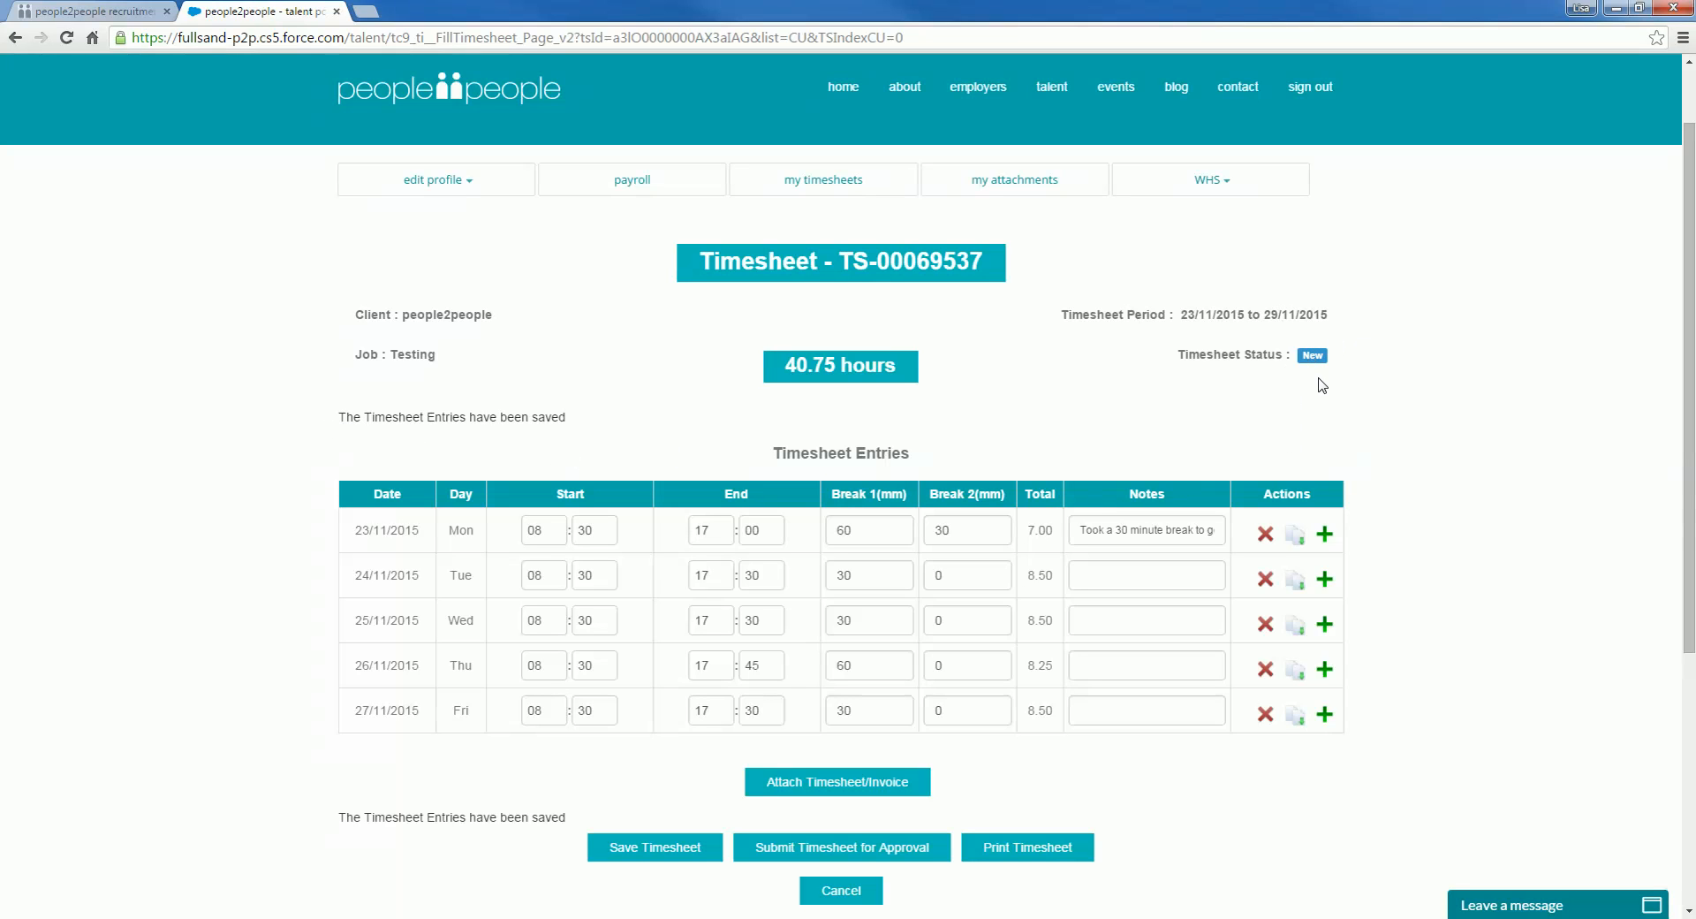
scroll(1450, 696, down, 1)
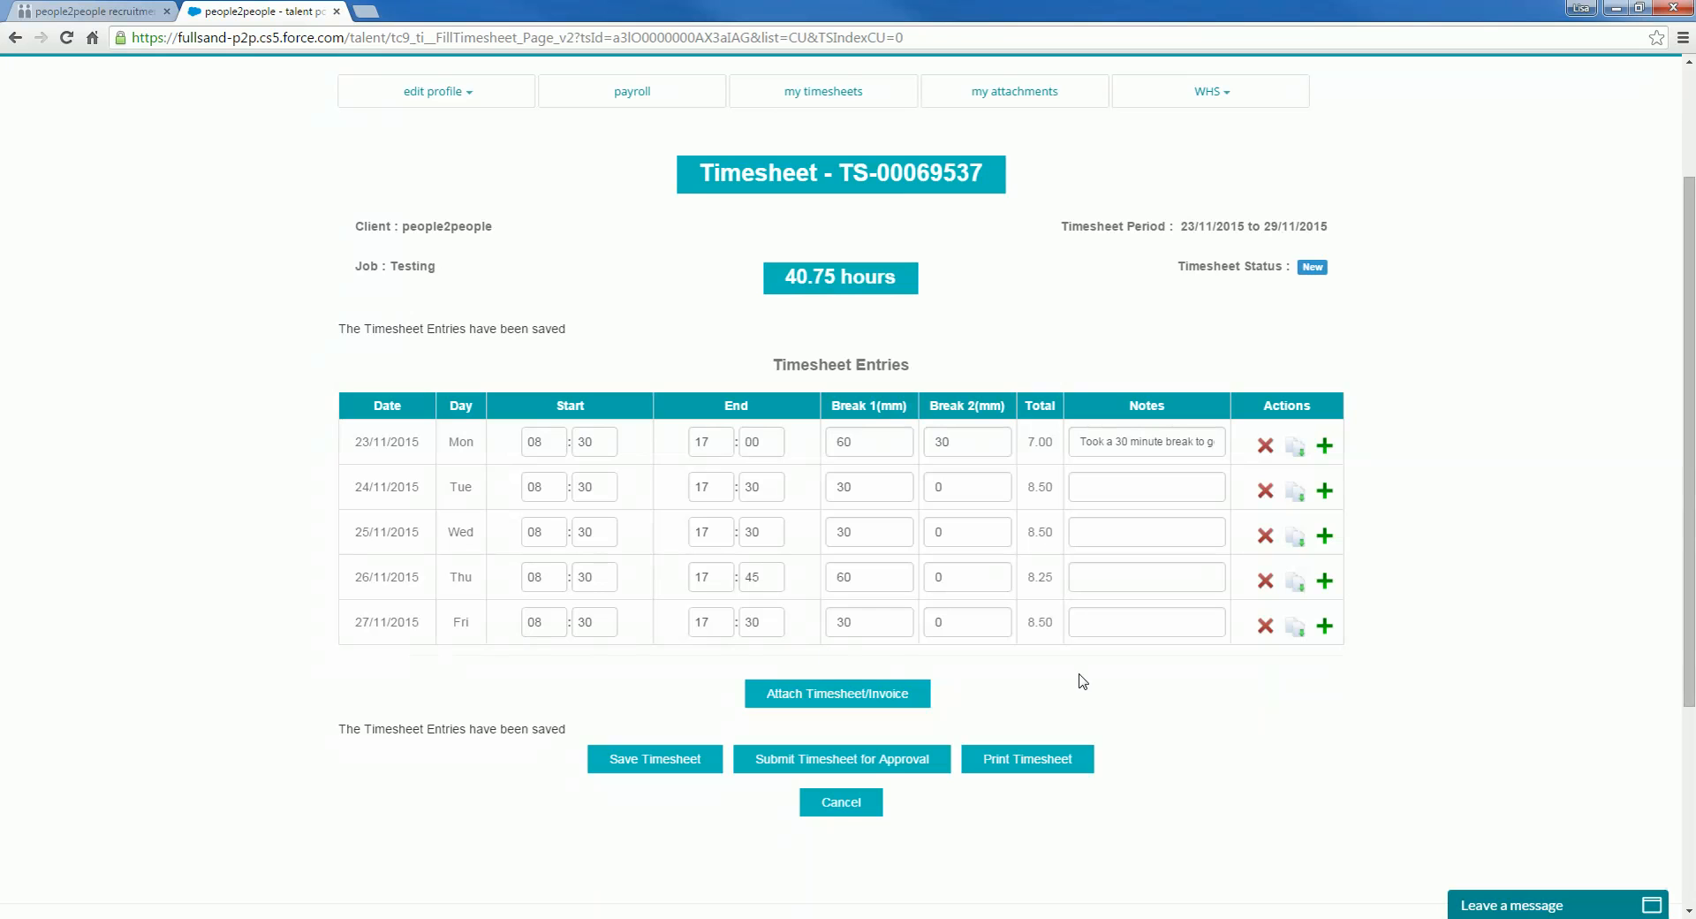
Step: Insert a new line below Friday dated Saturday 28/11/2015
click(1325, 628)
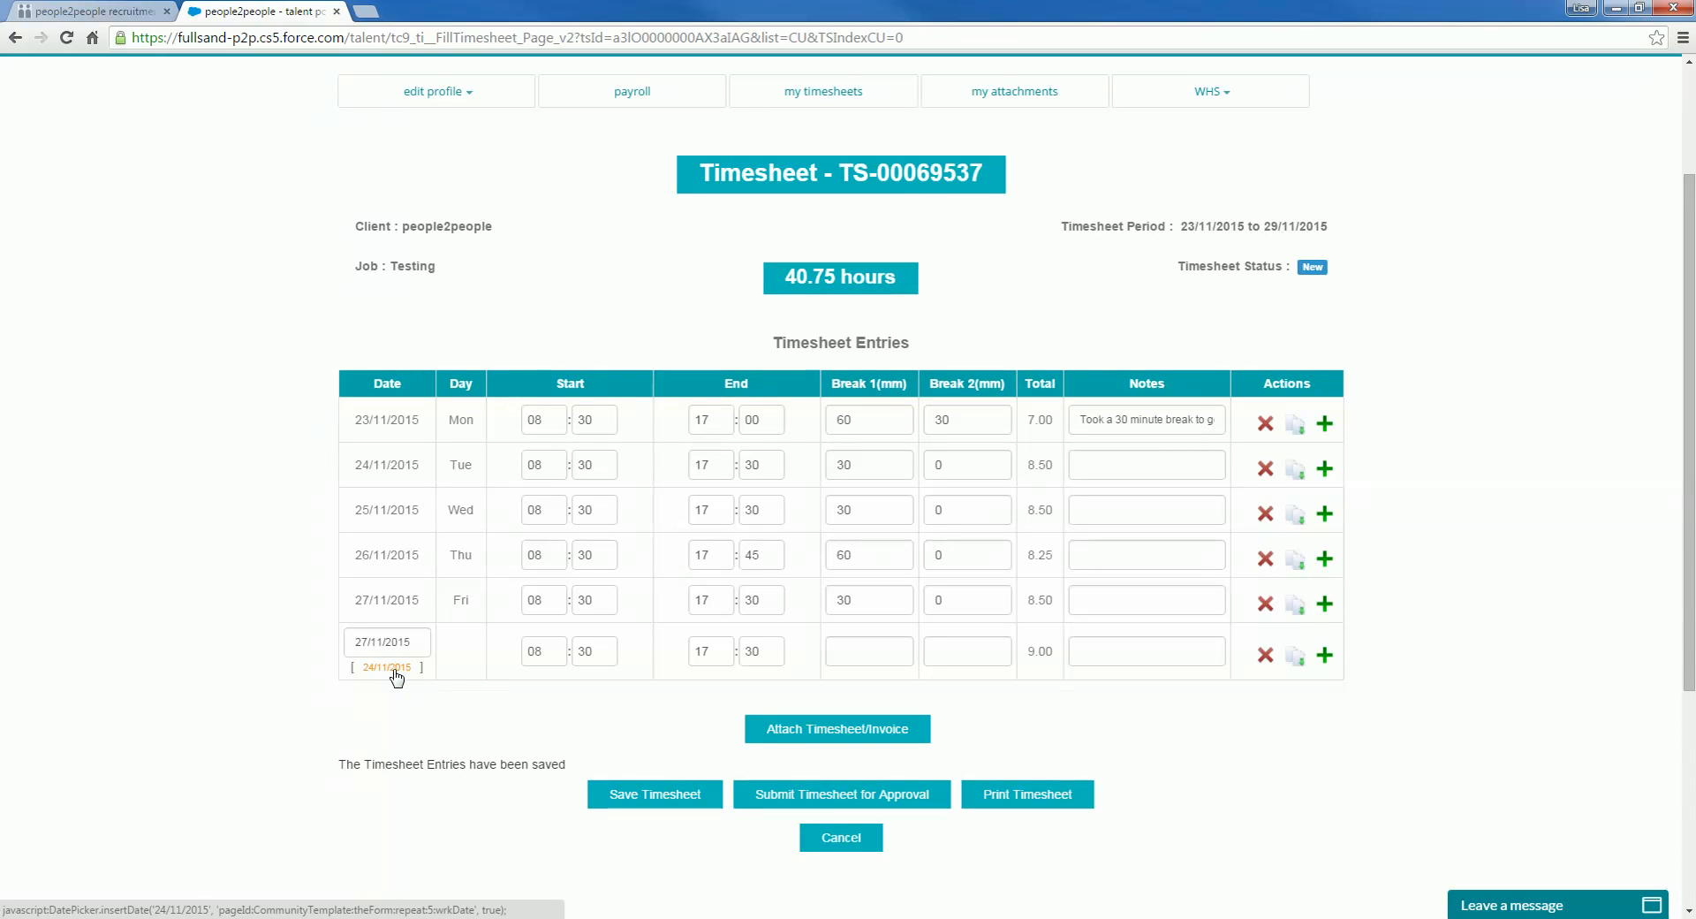
click(387, 667)
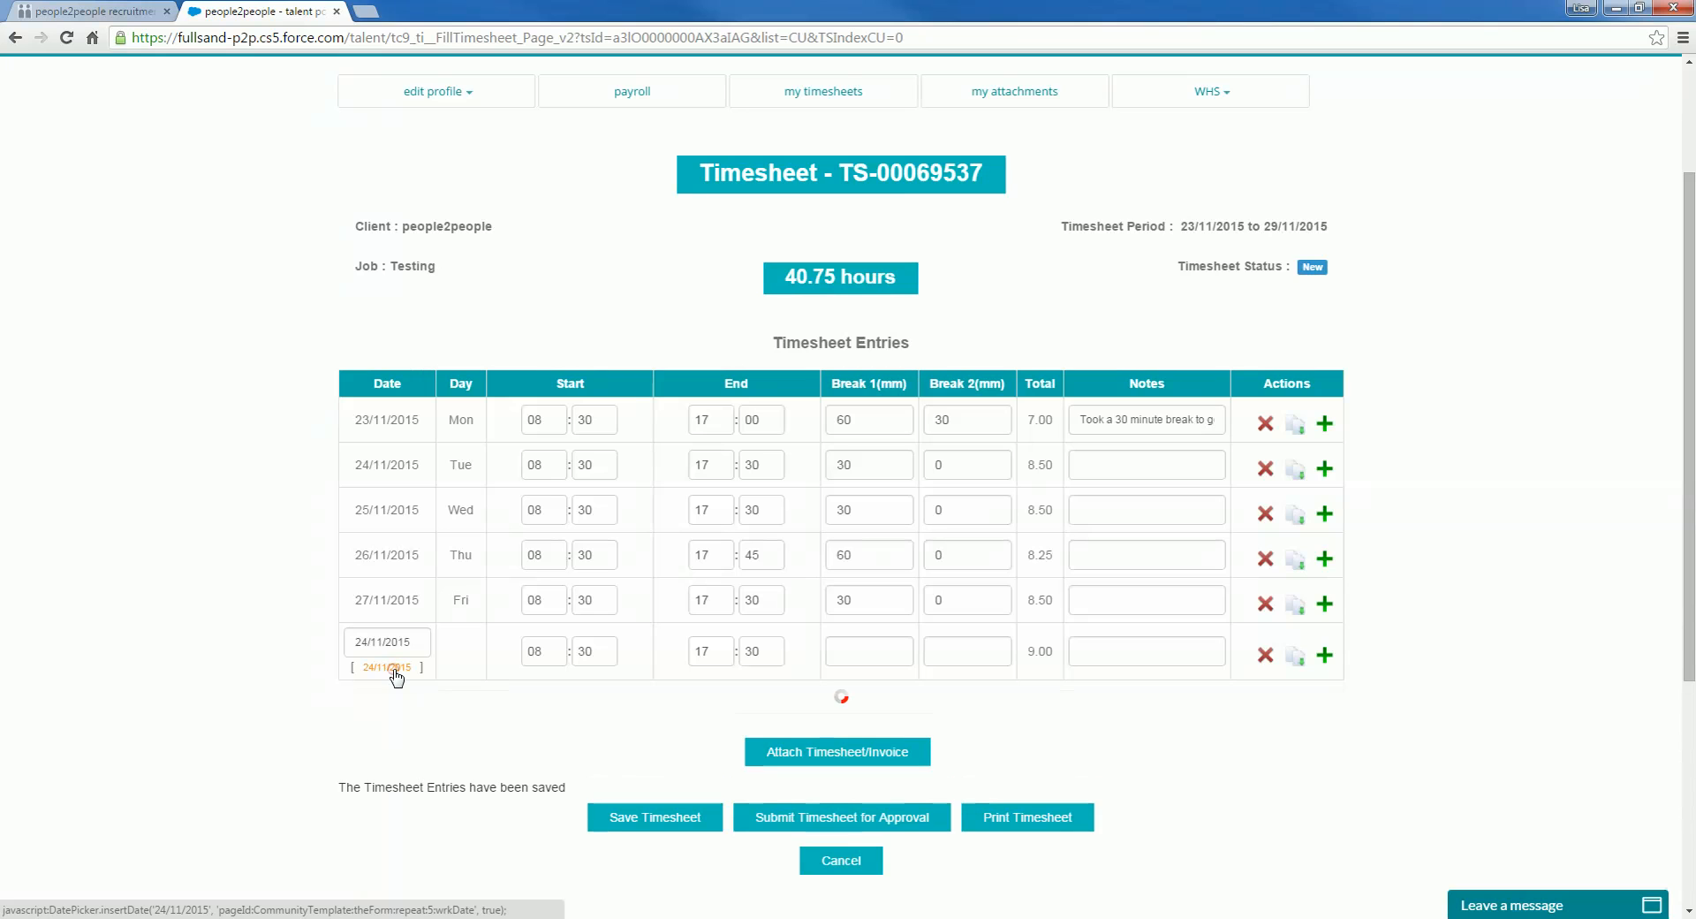
click(368, 641)
key(BackSpace)
text(8)
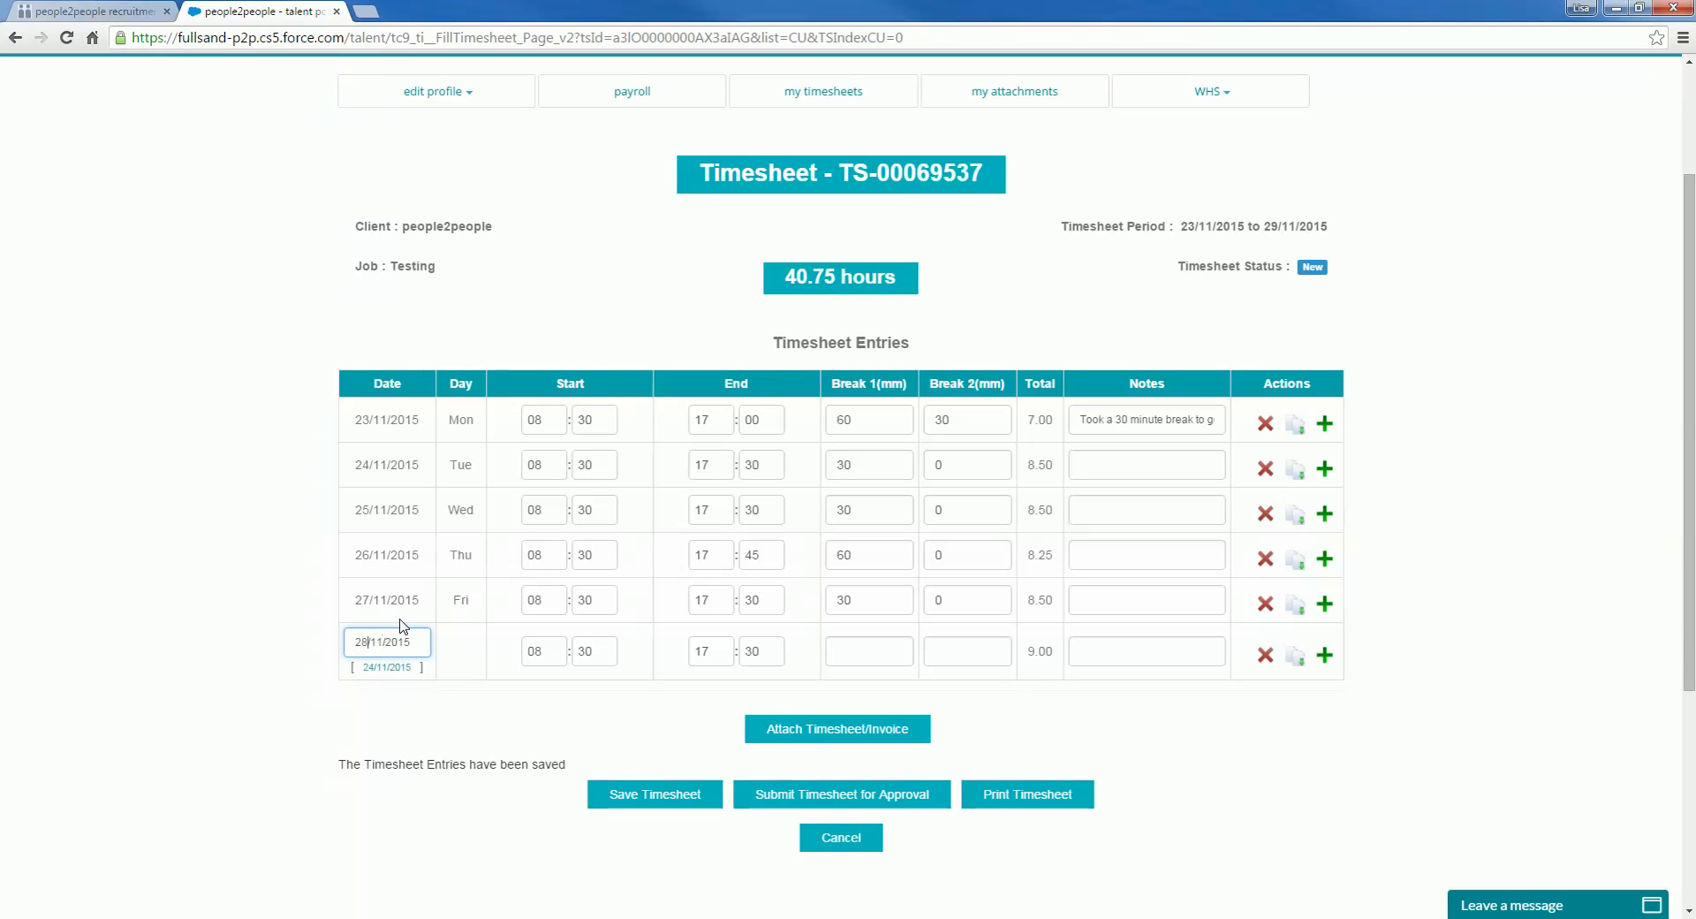
click(497, 709)
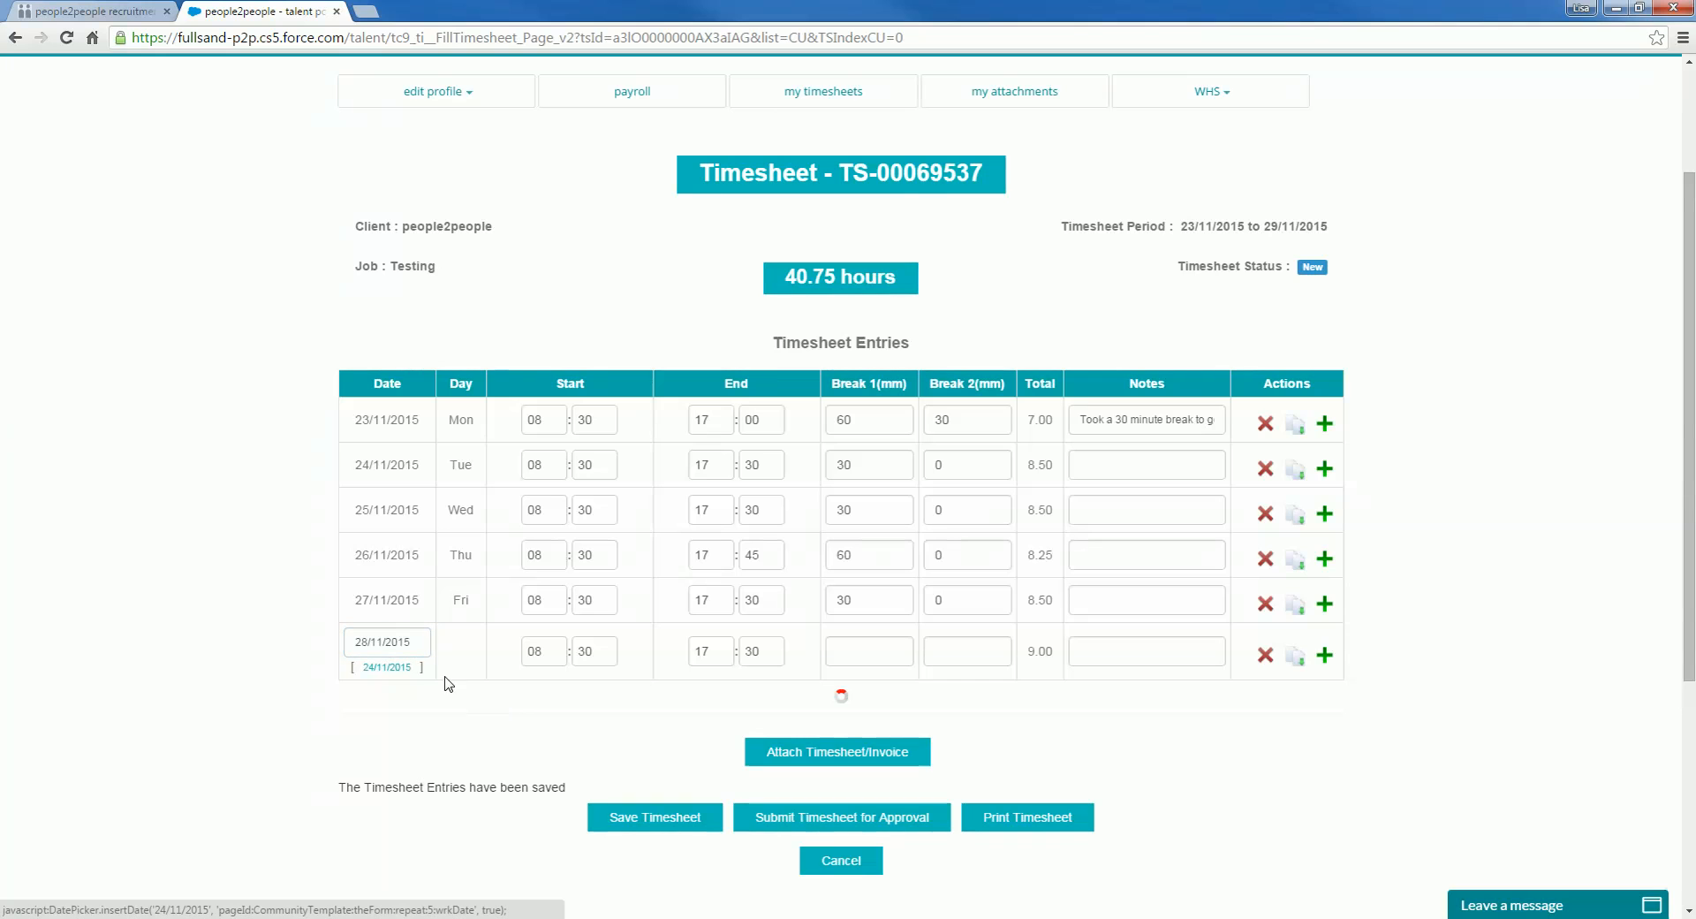
Step: Set the Saturday line to 09:00–12:00 with no breaks and save the timesheet
double_click(533, 651)
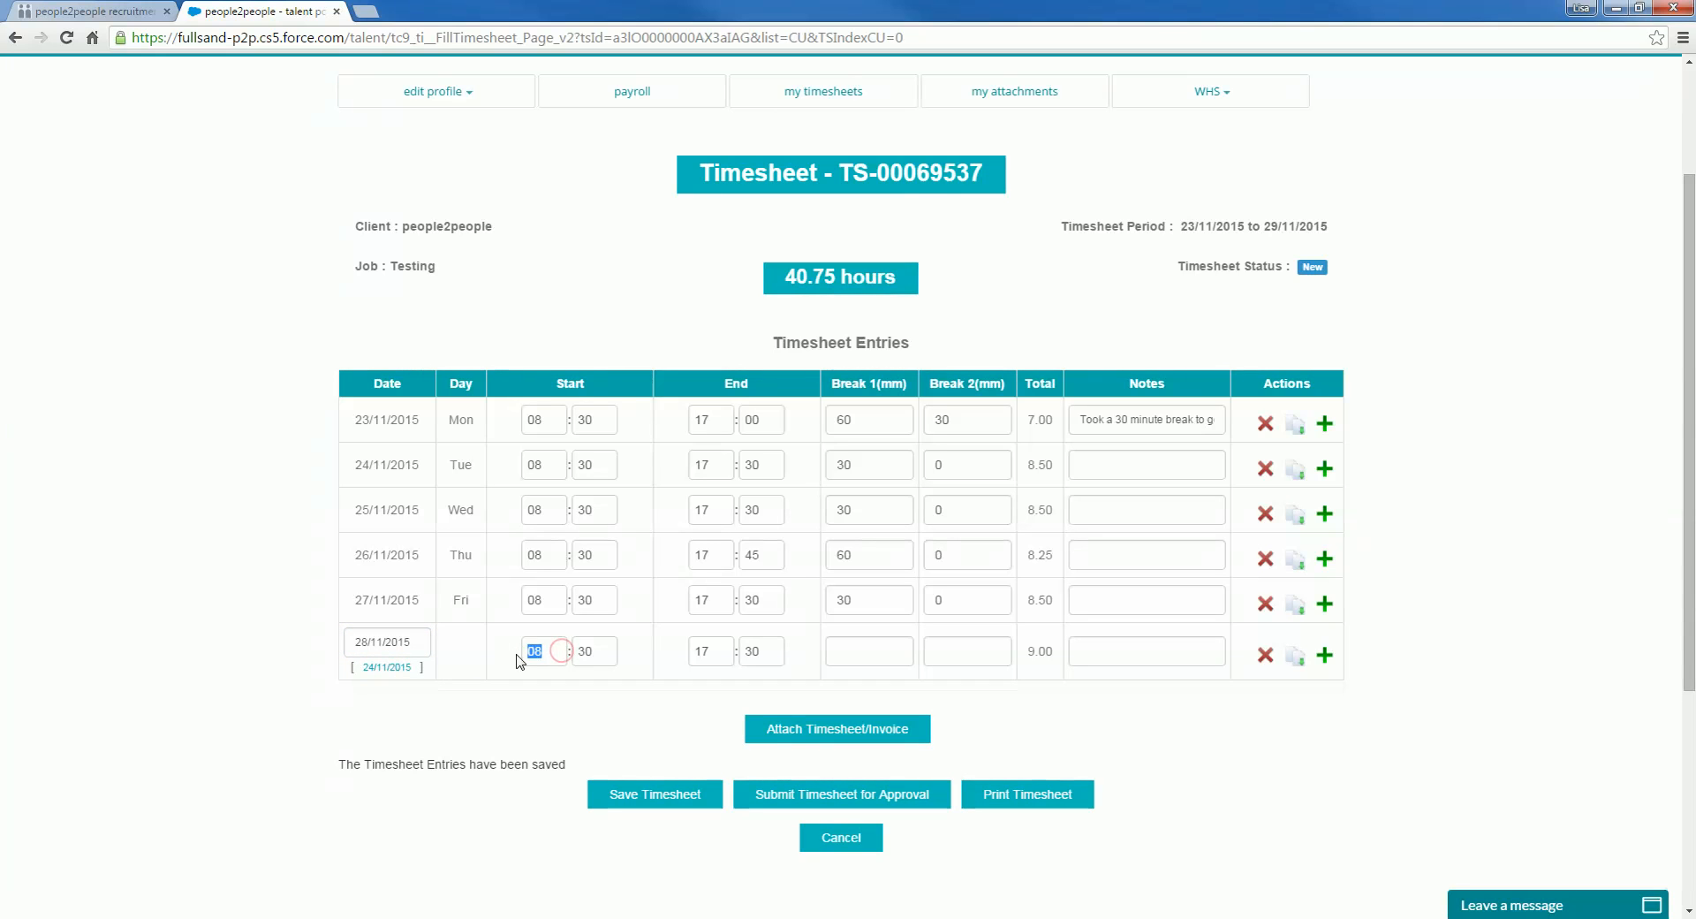
text(09)
key(Tab)
text(00)
key(Tab)
text(12)
key(Tab)
text(00)
key(Tab)
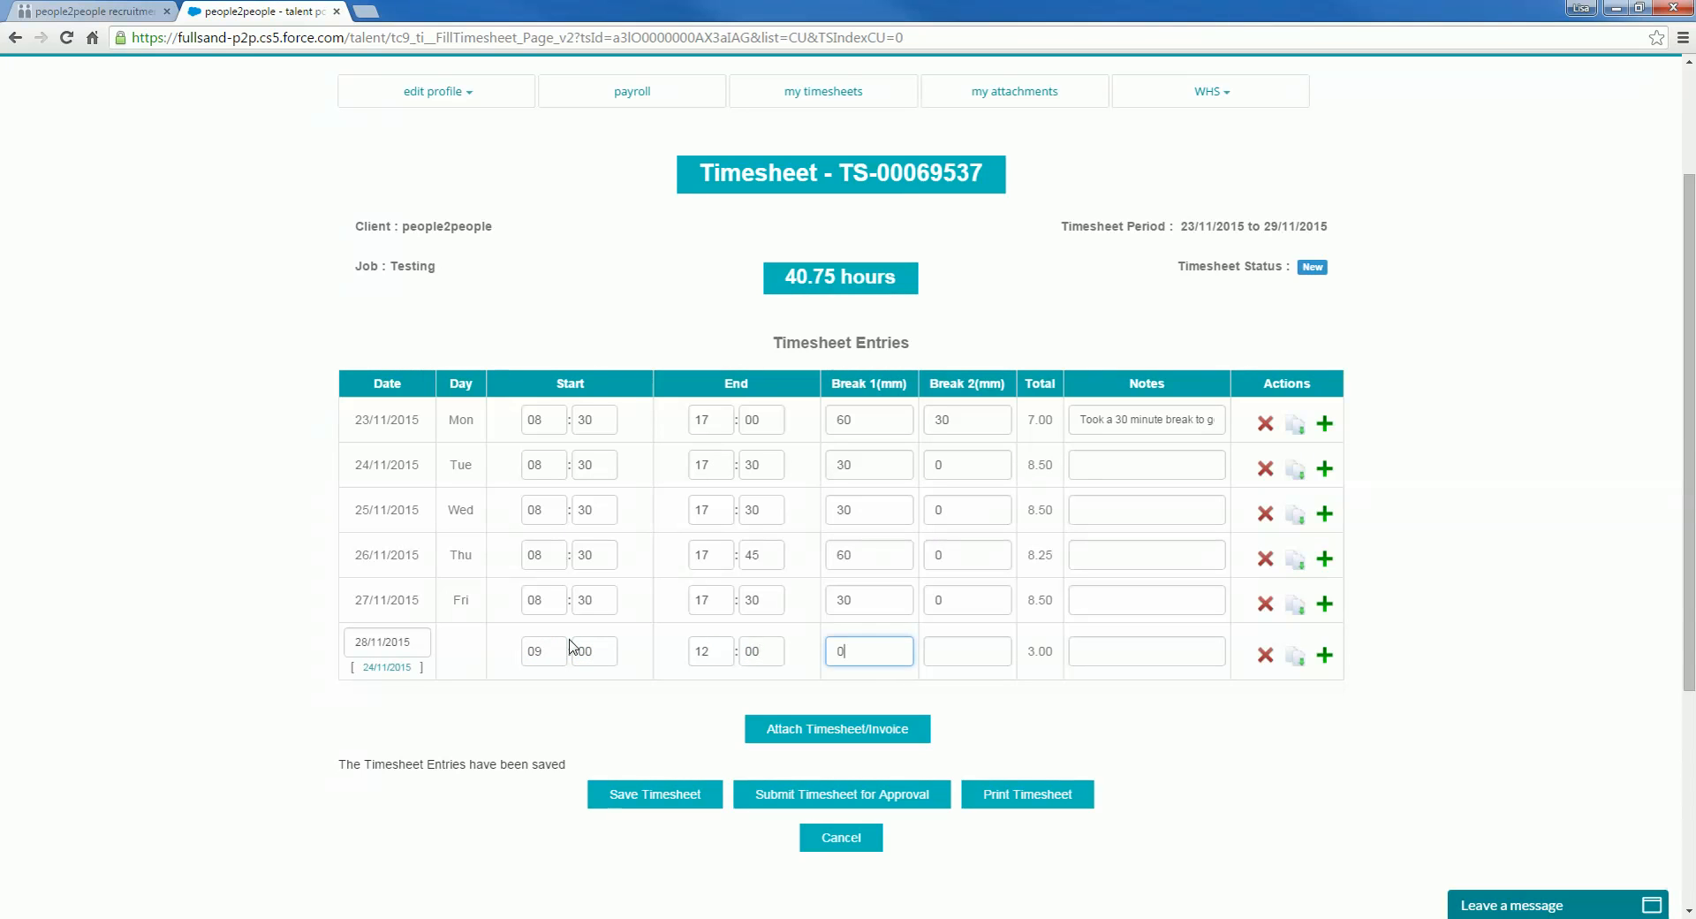
key(Tab)
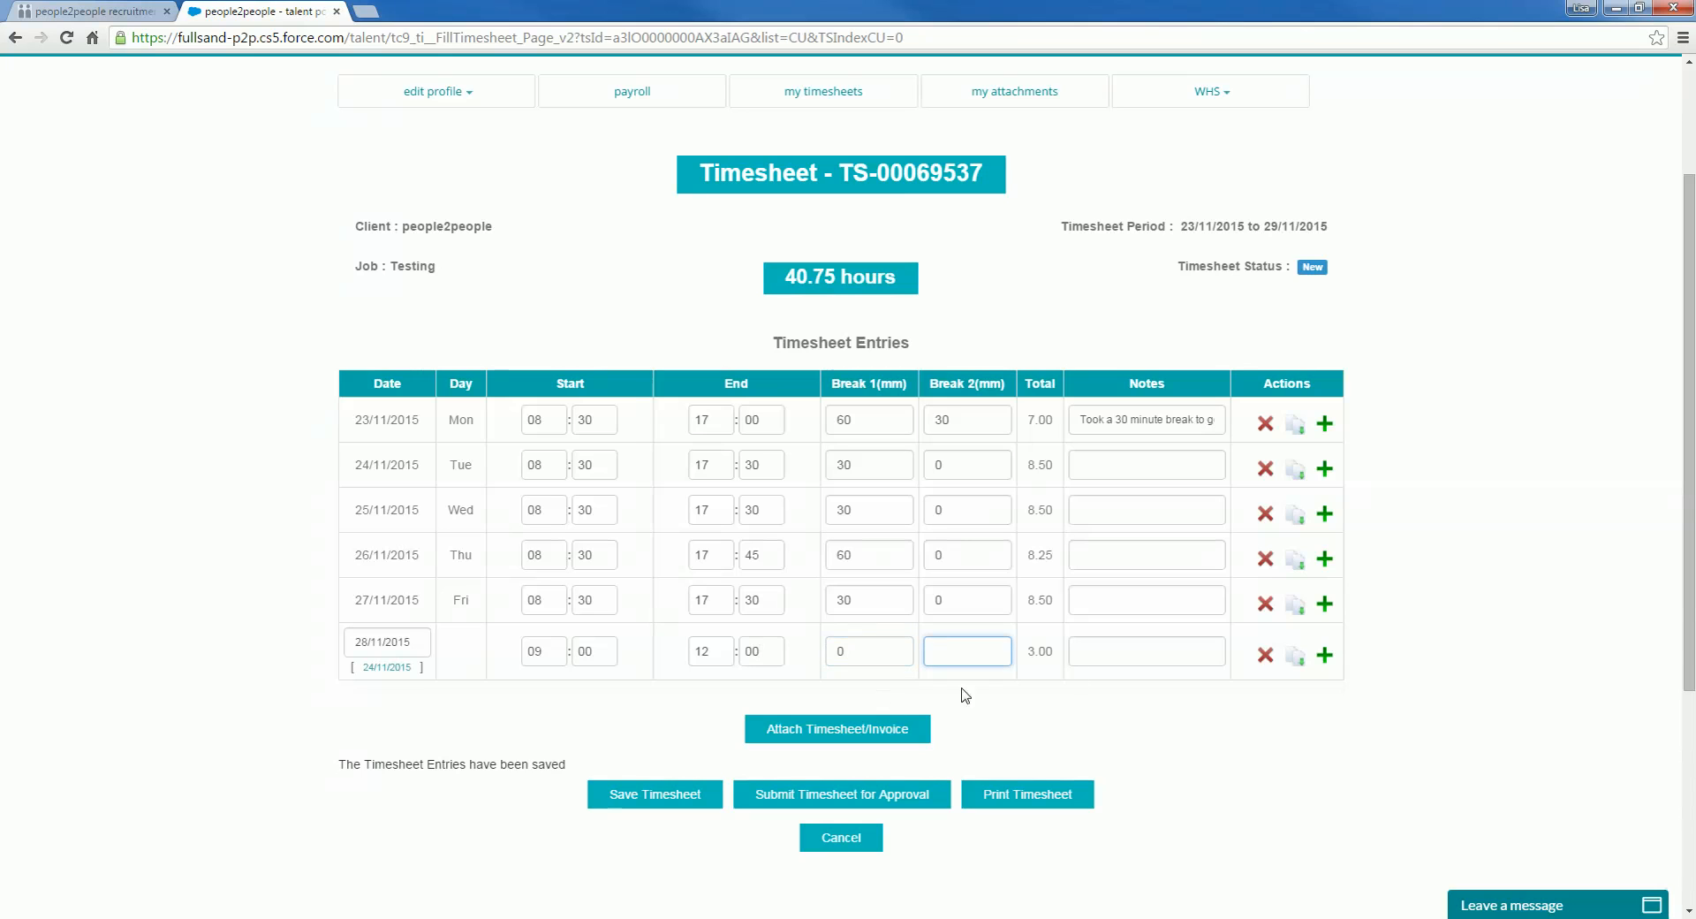
click(631, 797)
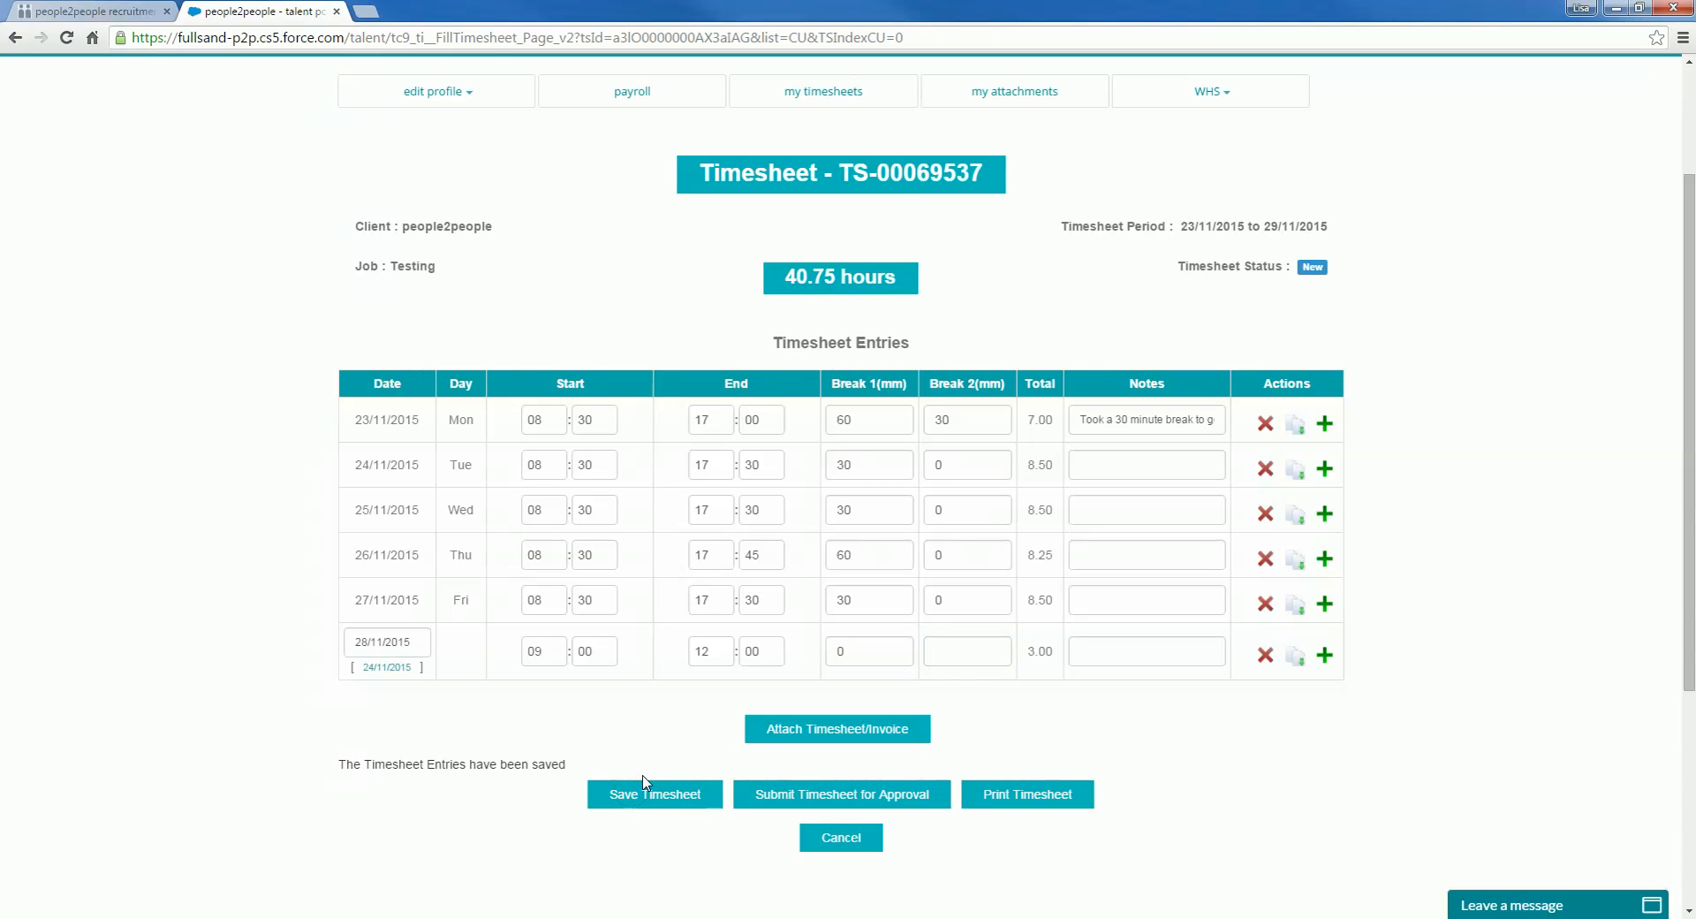
click(644, 781)
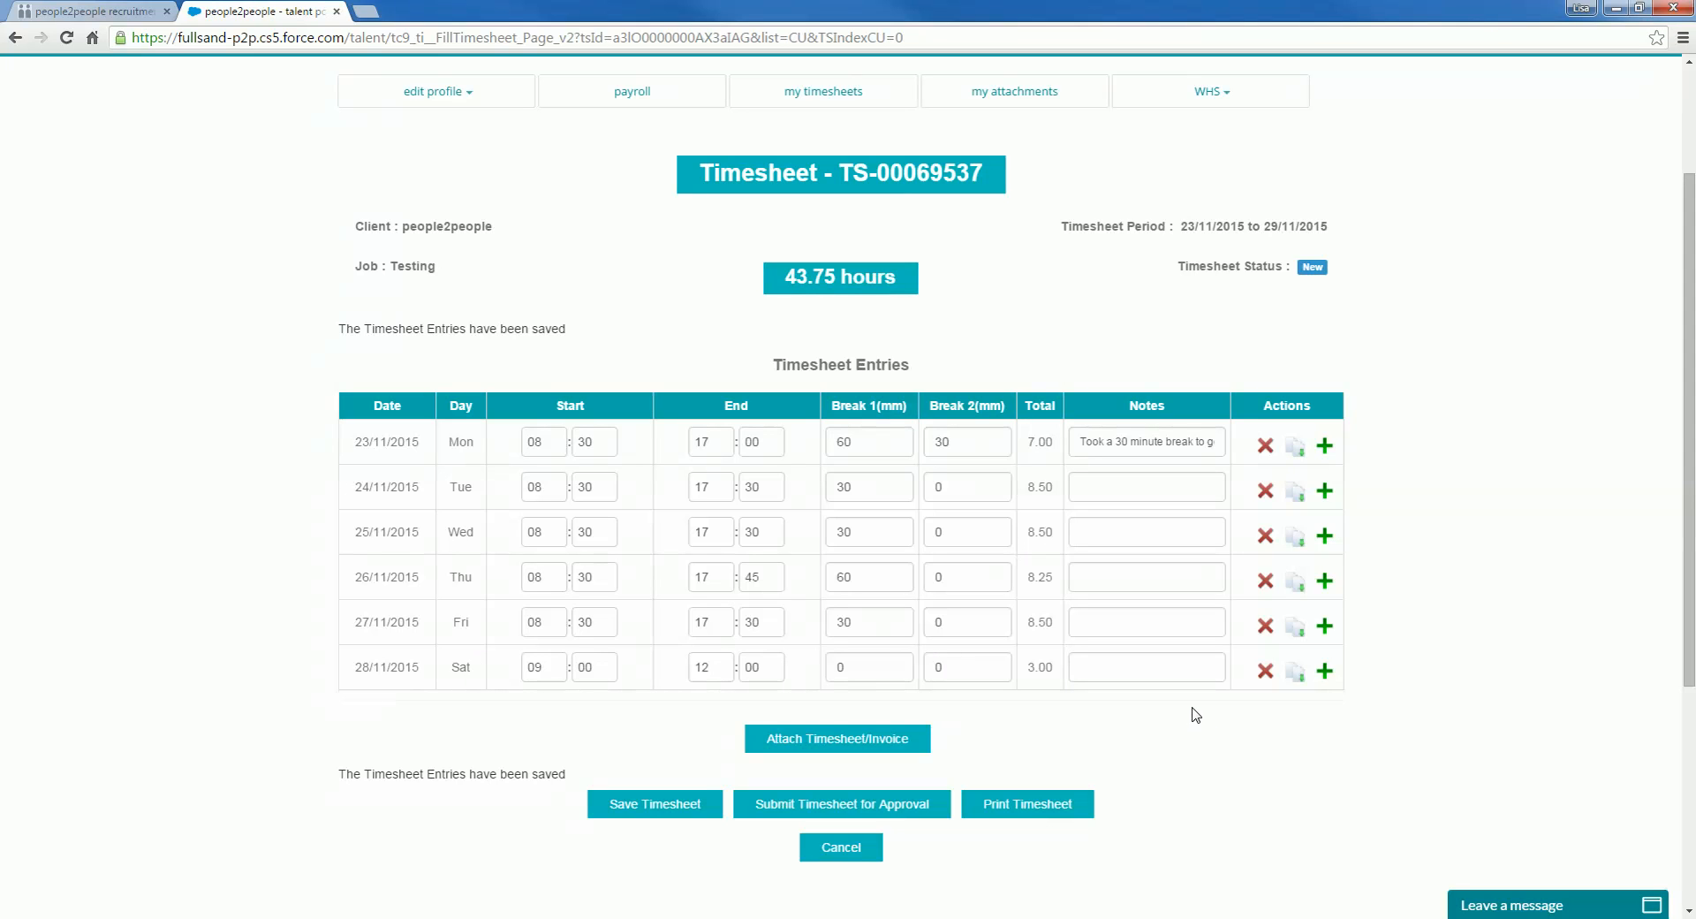
Step: Insert a new line below Saturday dated 29/11/2015
click(1326, 670)
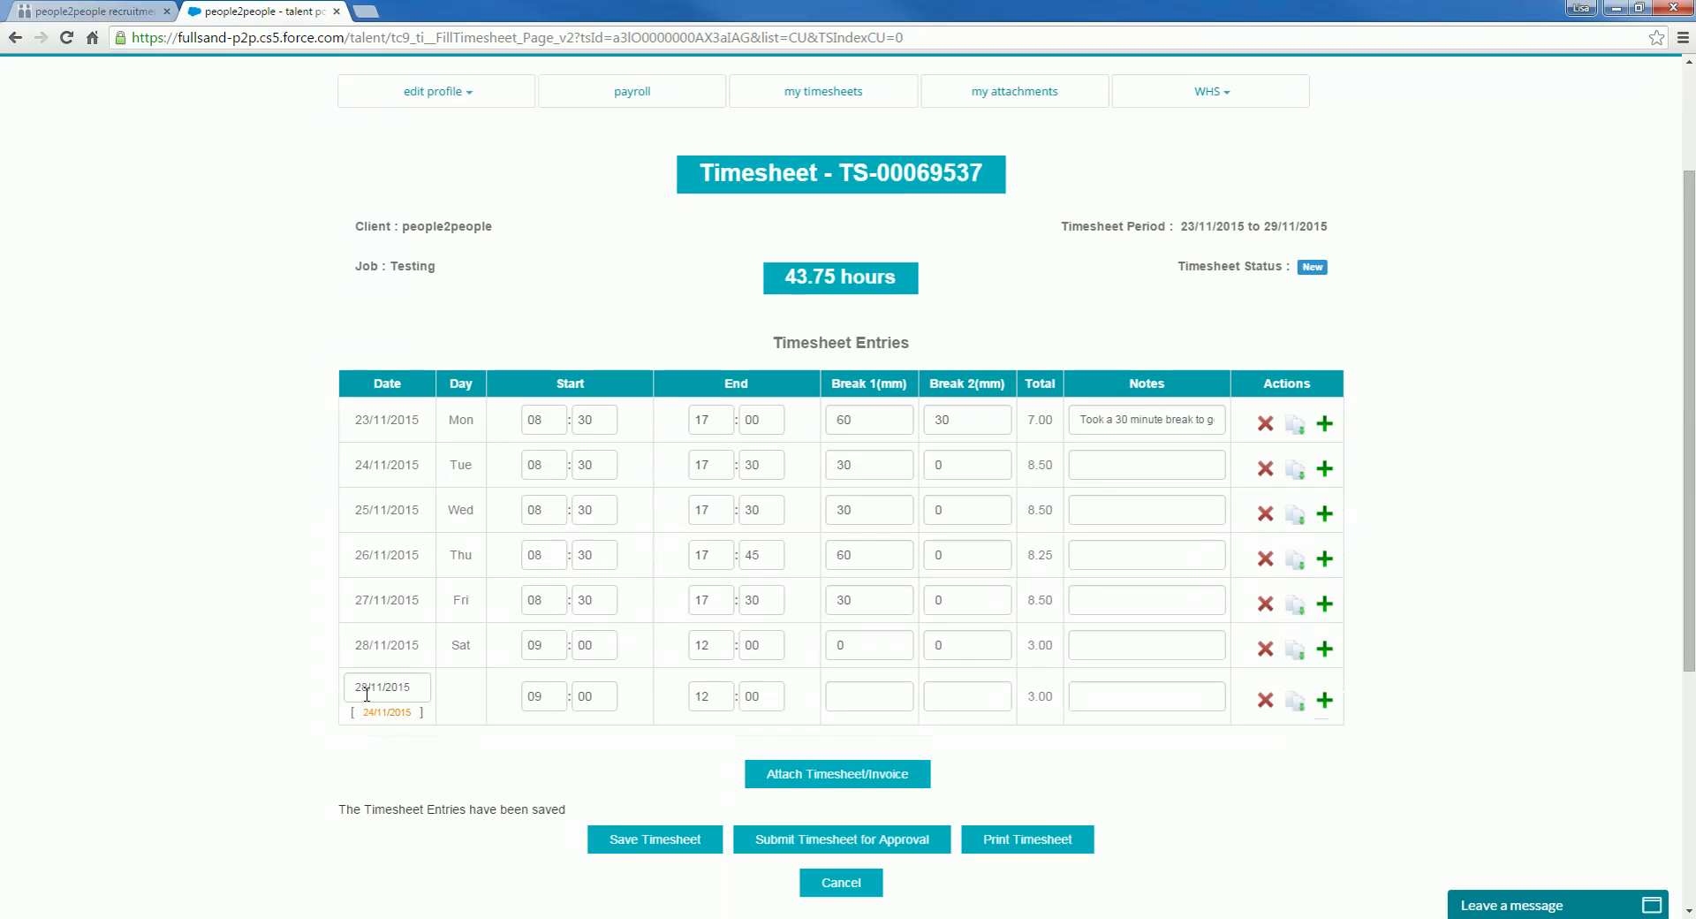
double_click(362, 688)
text(29)
key(Tab)
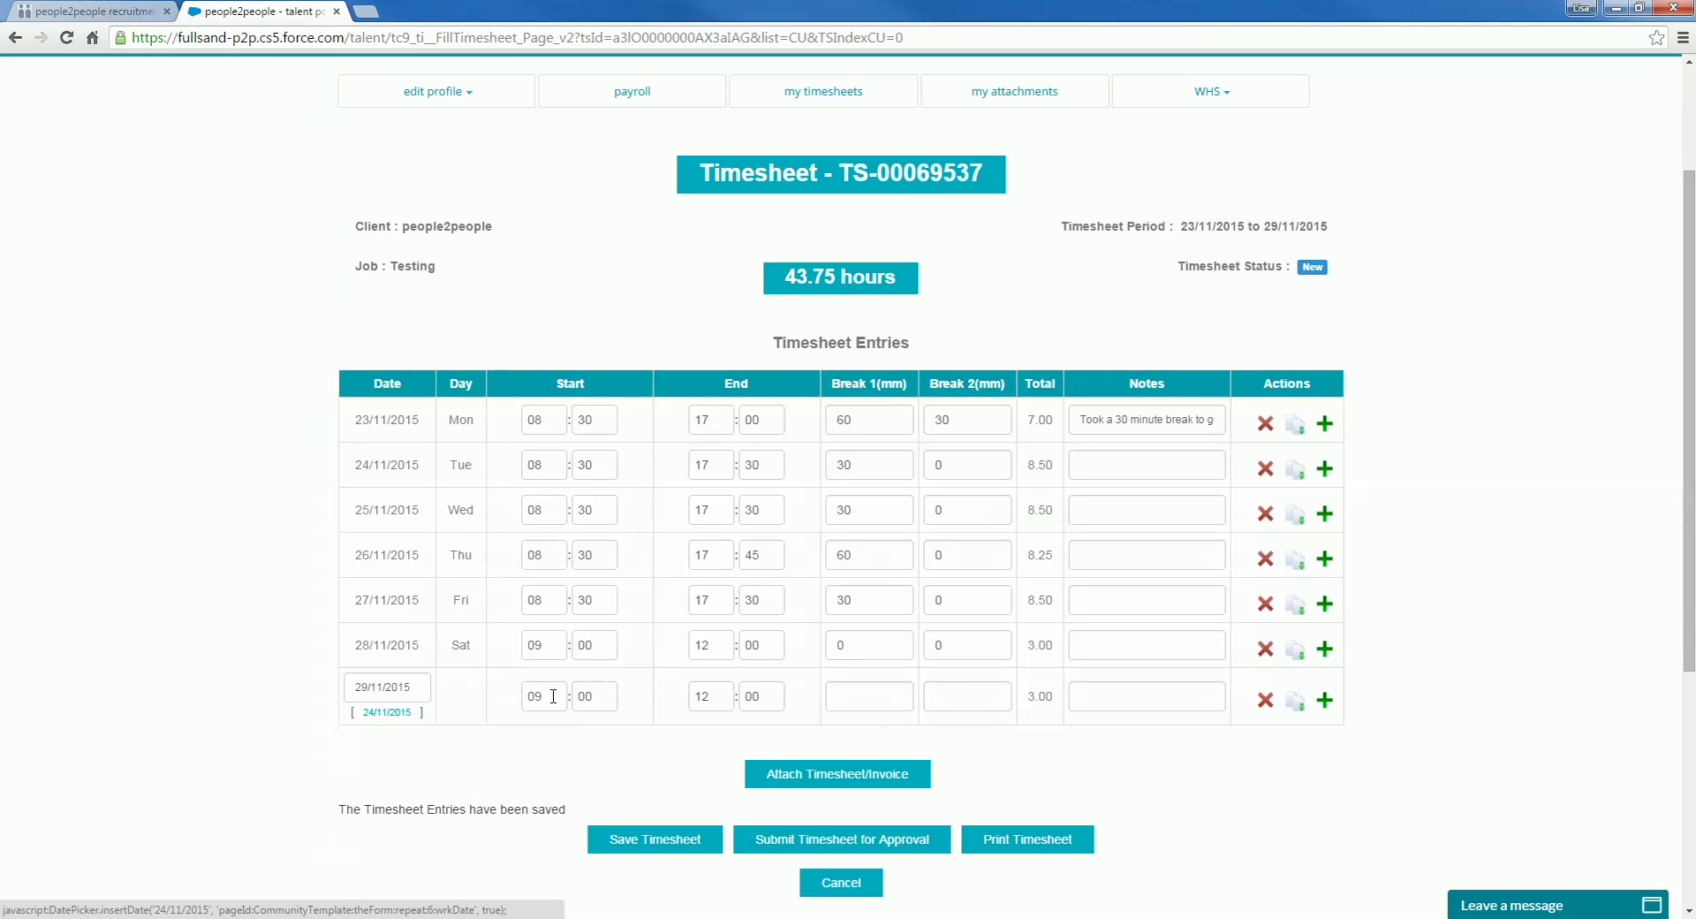
Step: Set the Sunday line to 00:00–00:00 with Break 1 of 0 and save the timesheet
click(553, 695)
key(BackSpace)
text(0)
key(Tab)
key(Tab)
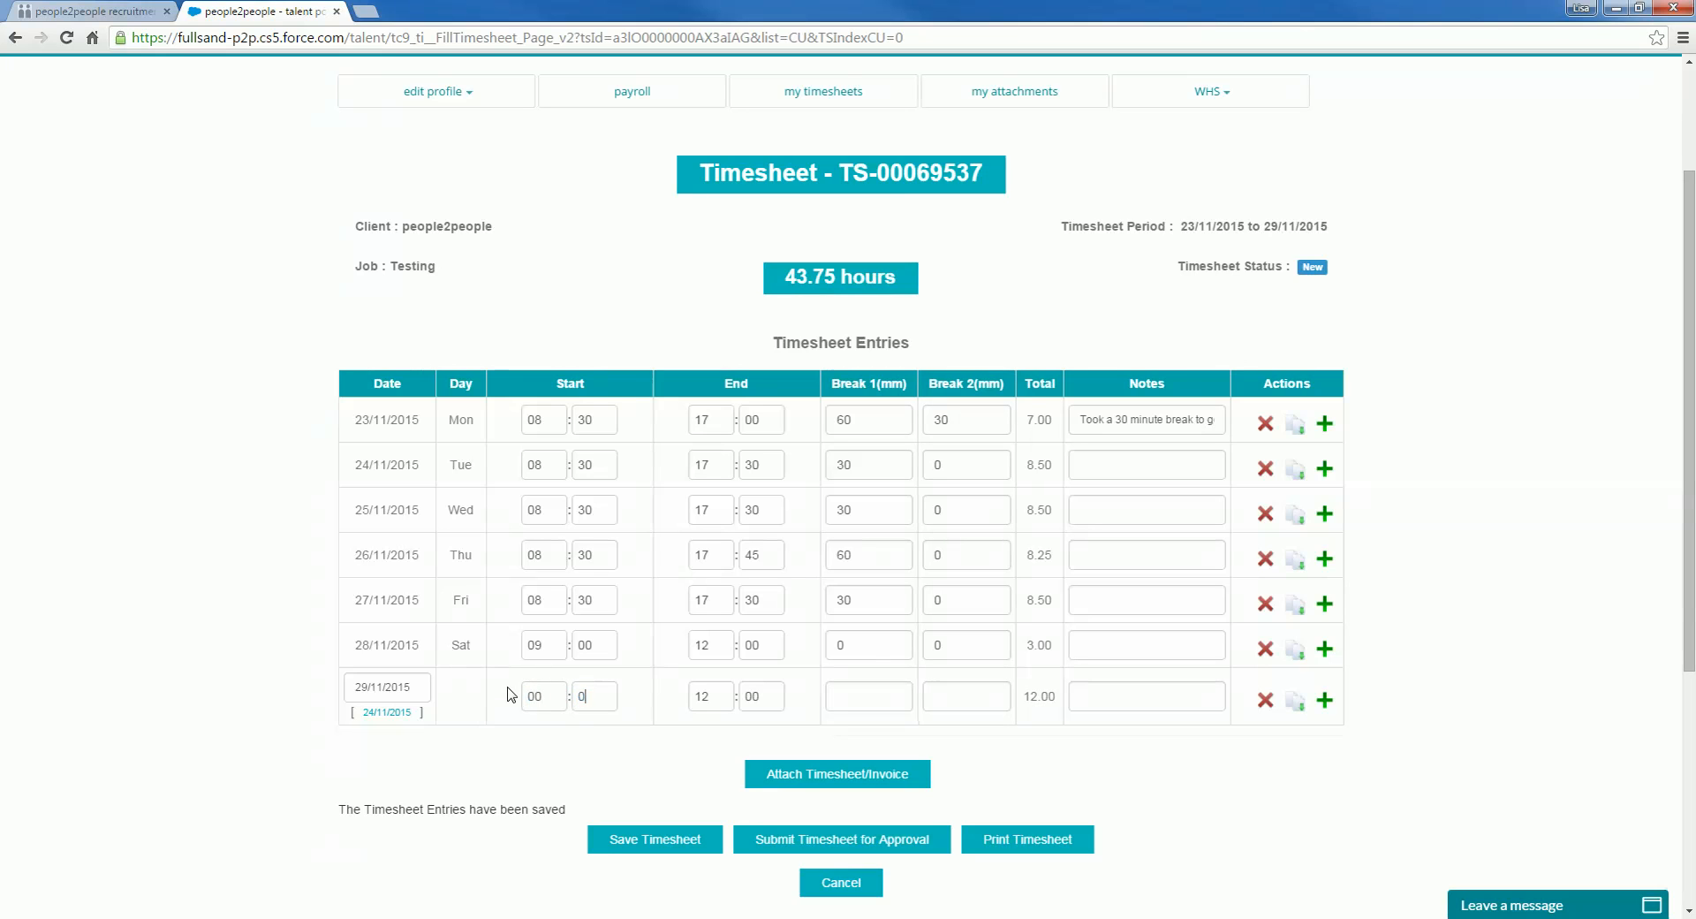
text(00)
key(Tab)
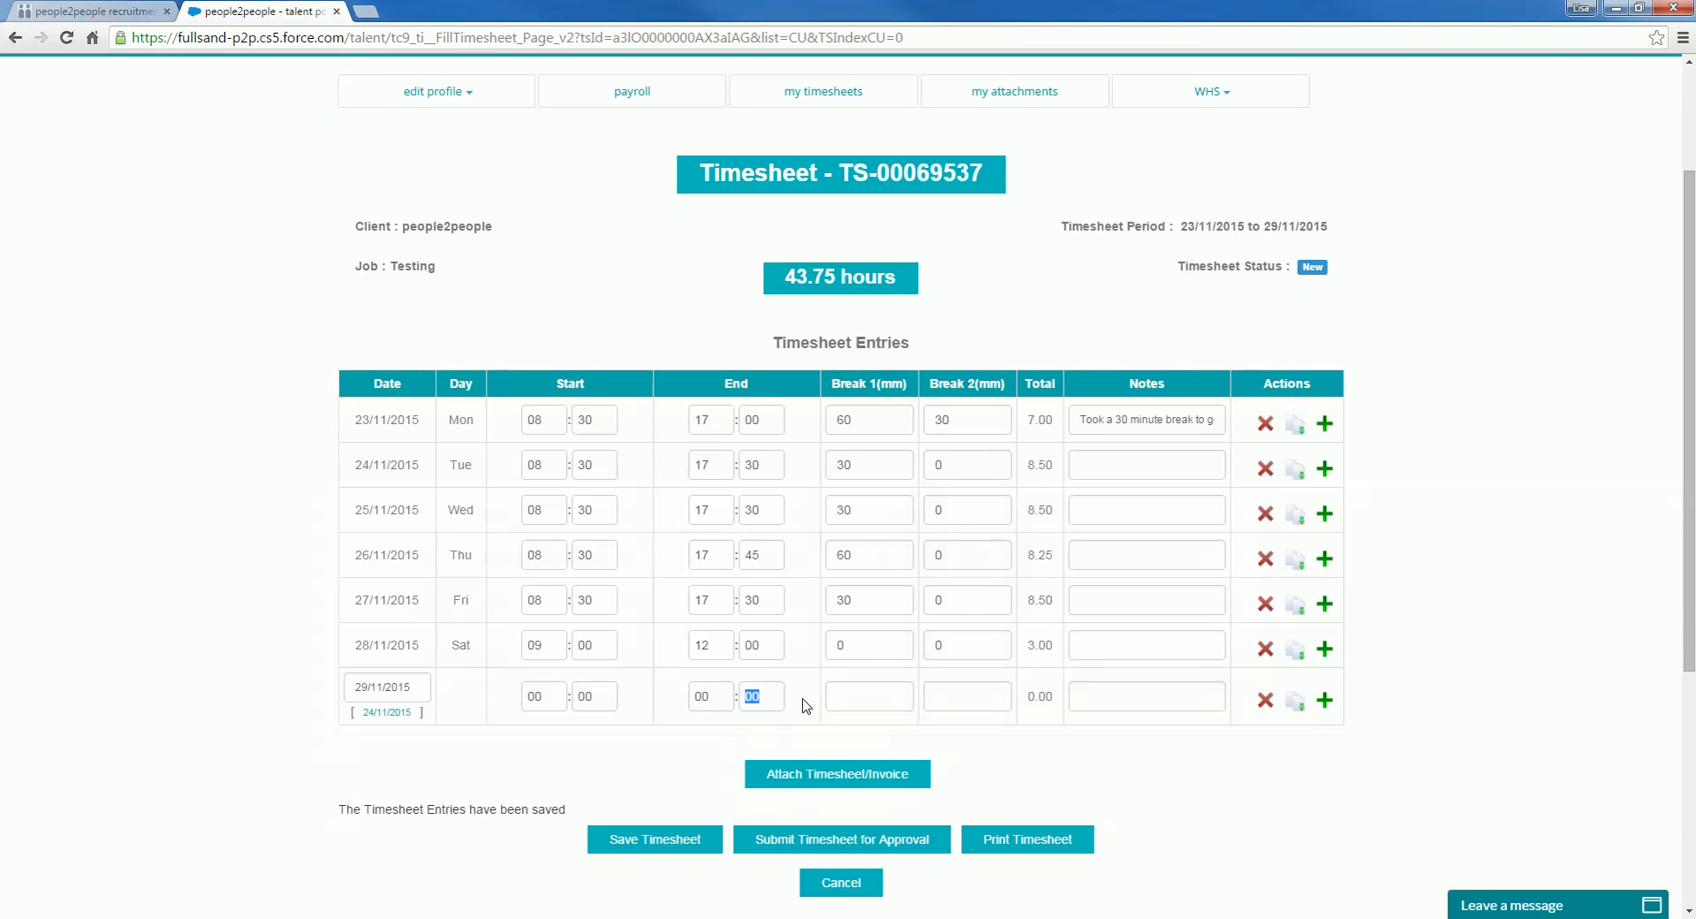
click(861, 697)
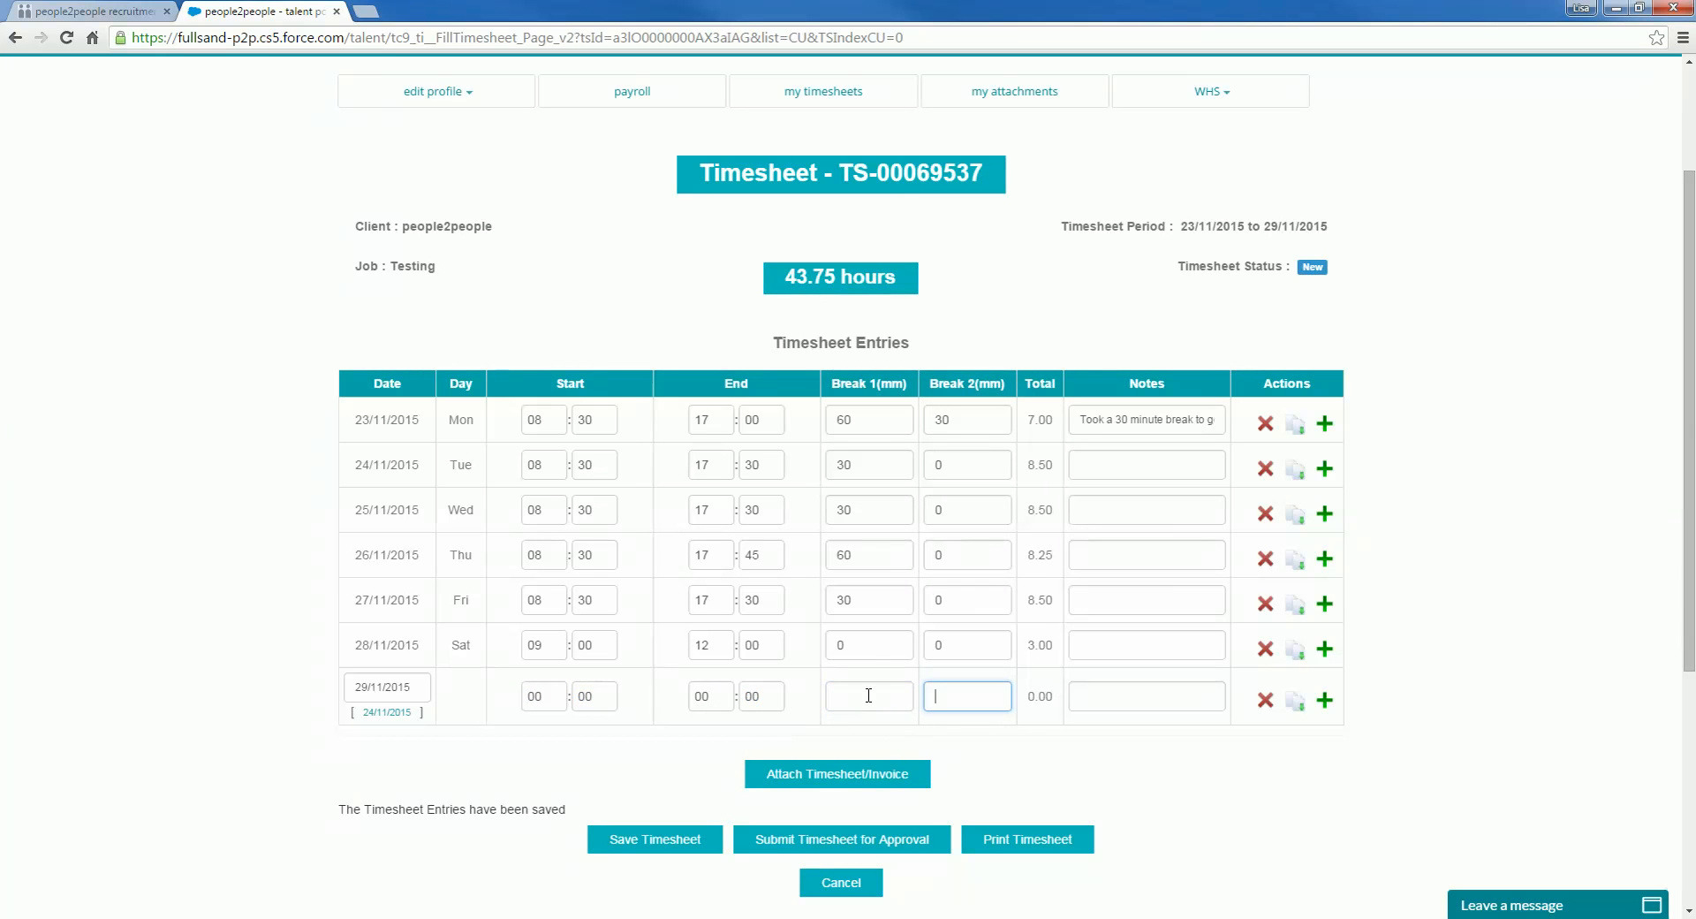
click(867, 694)
text(0)
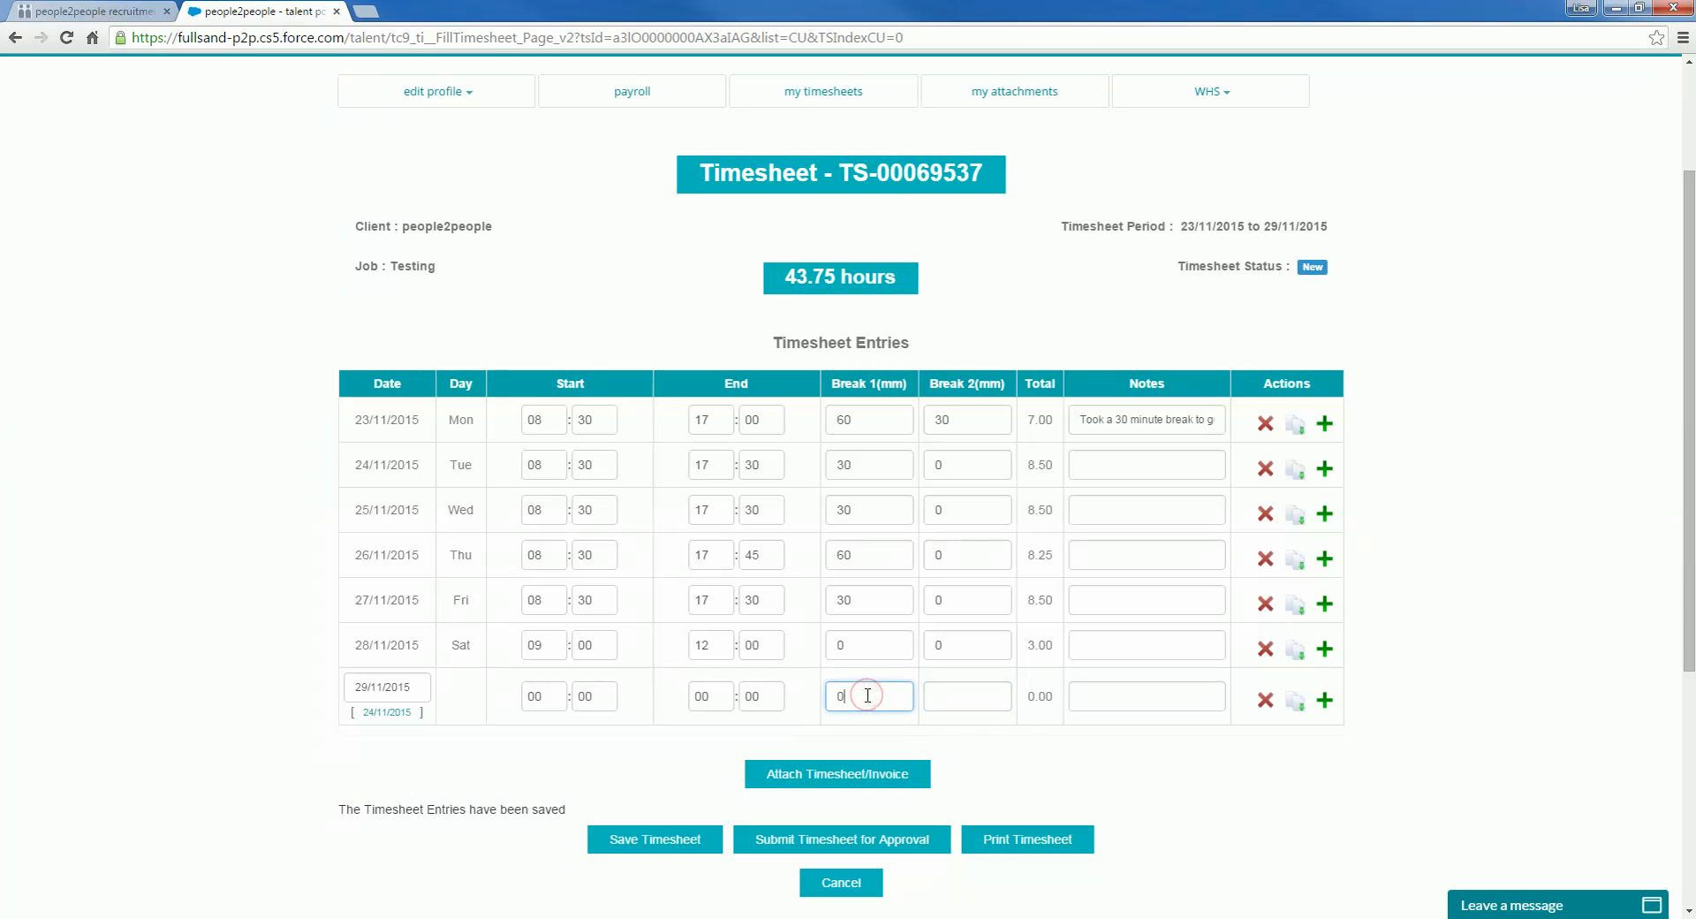
click(653, 852)
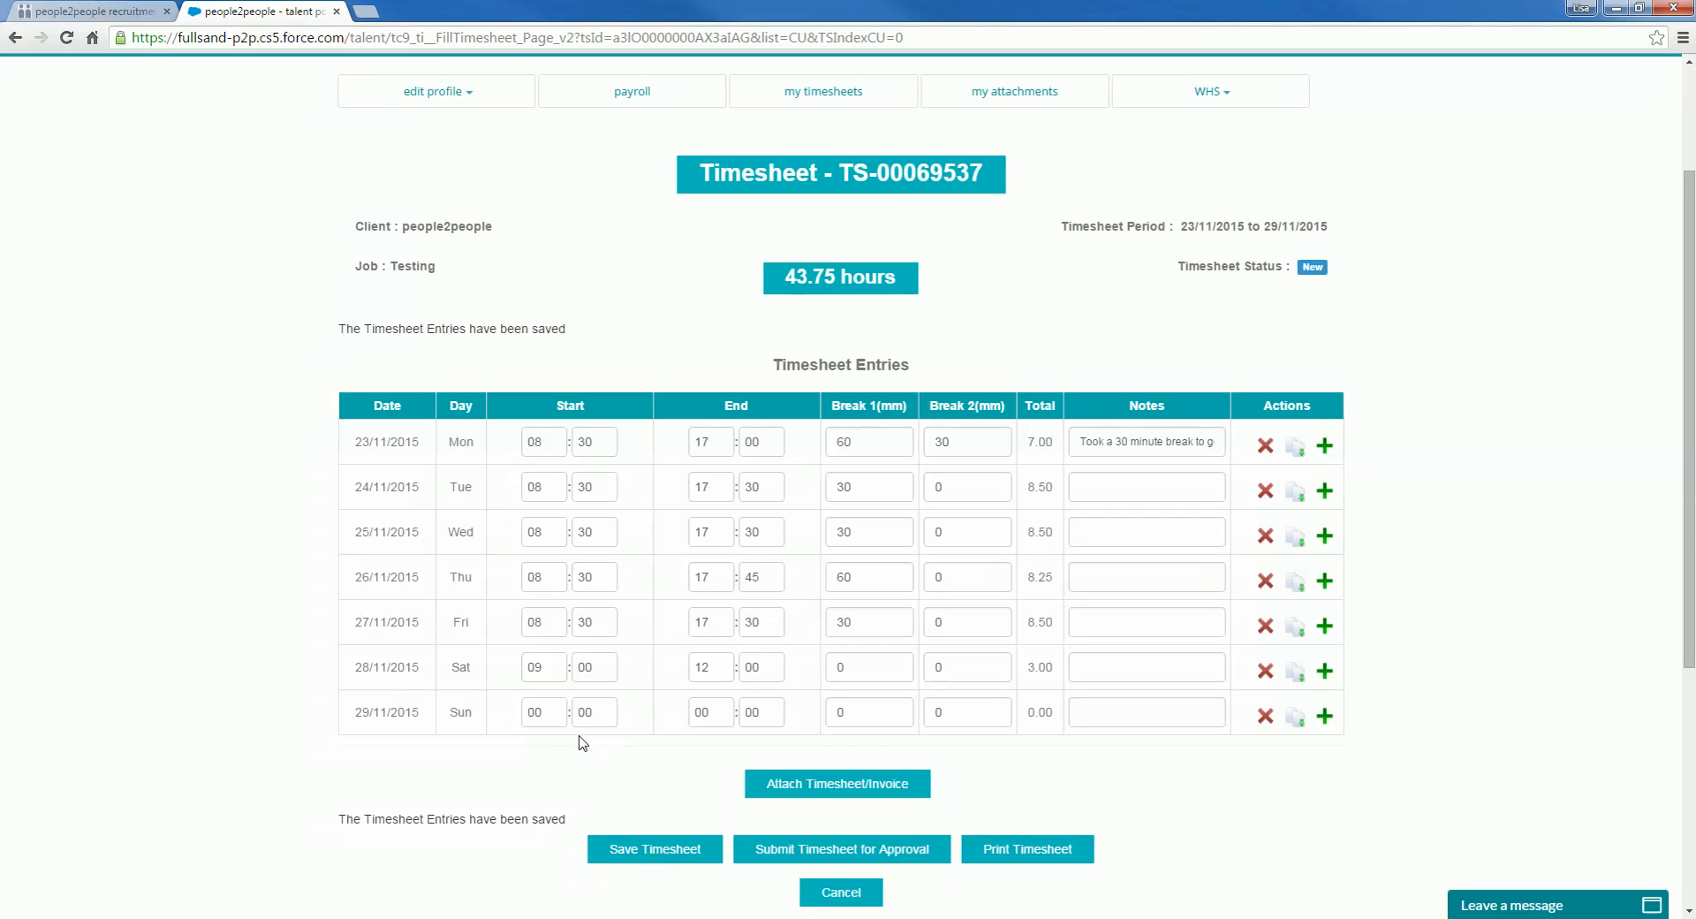
Step: Delete the 29/11/2015 row and confirm with OK, leaving the total at 43.75 hours
click(1266, 721)
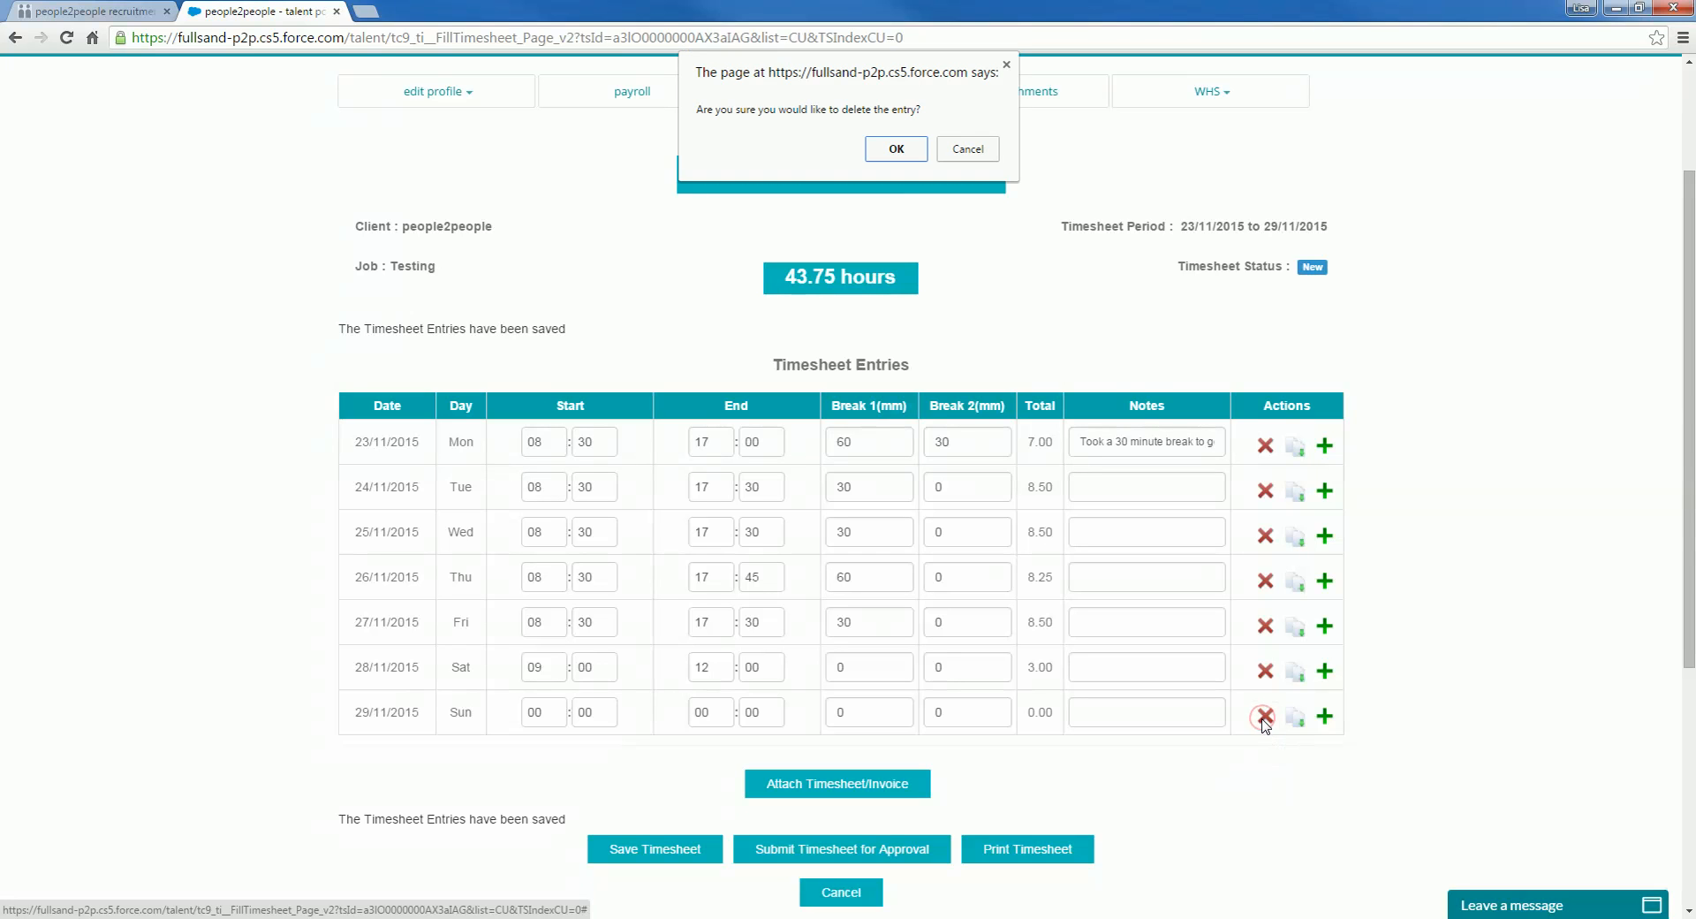
click(897, 150)
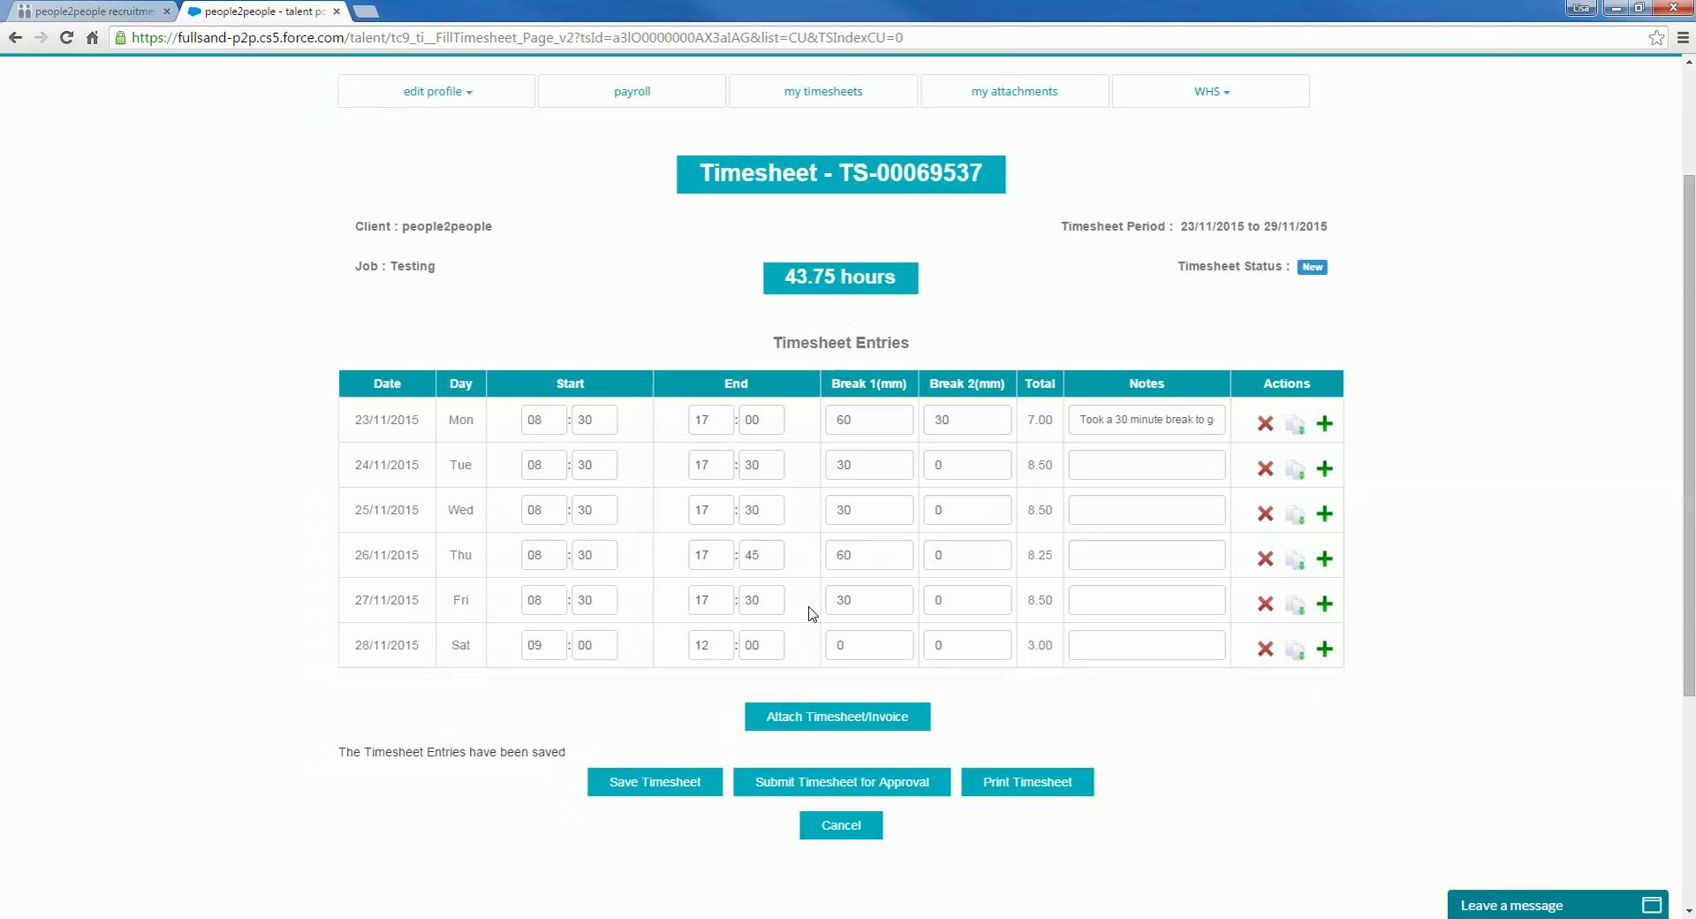
Step: Submit timesheet TS-00069537, totalling 43.75 hours Monday–Saturday, for approval
click(824, 786)
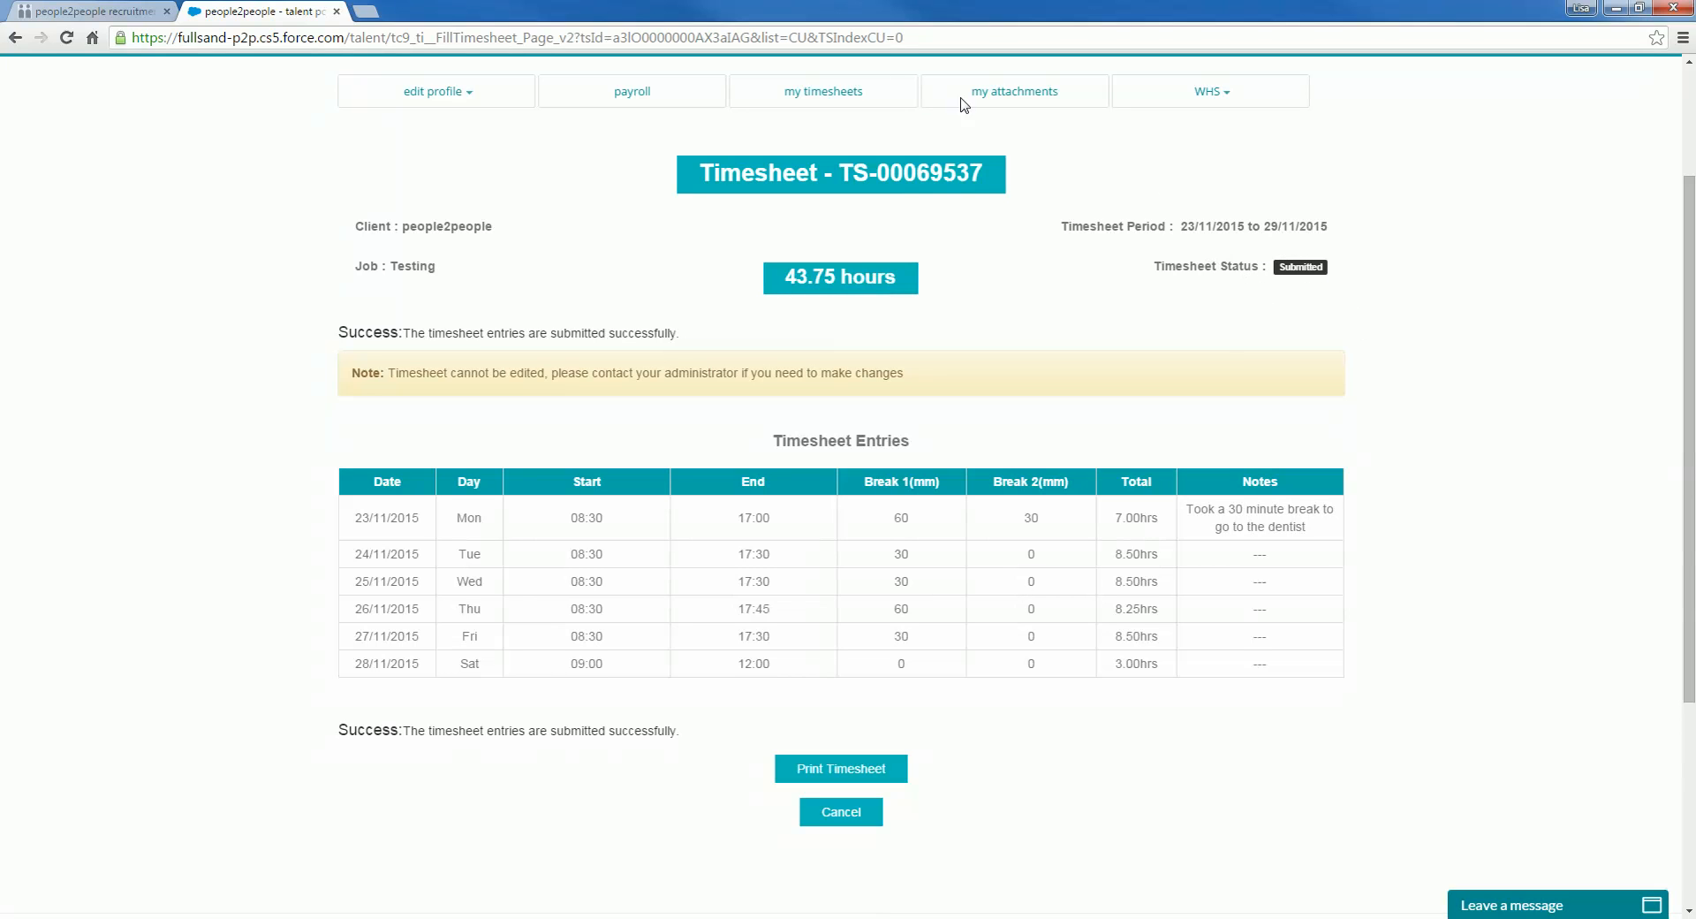
Step: Go to the My Timesheets overview to see TS-00069537 Submitted at 43.75 hours
click(828, 90)
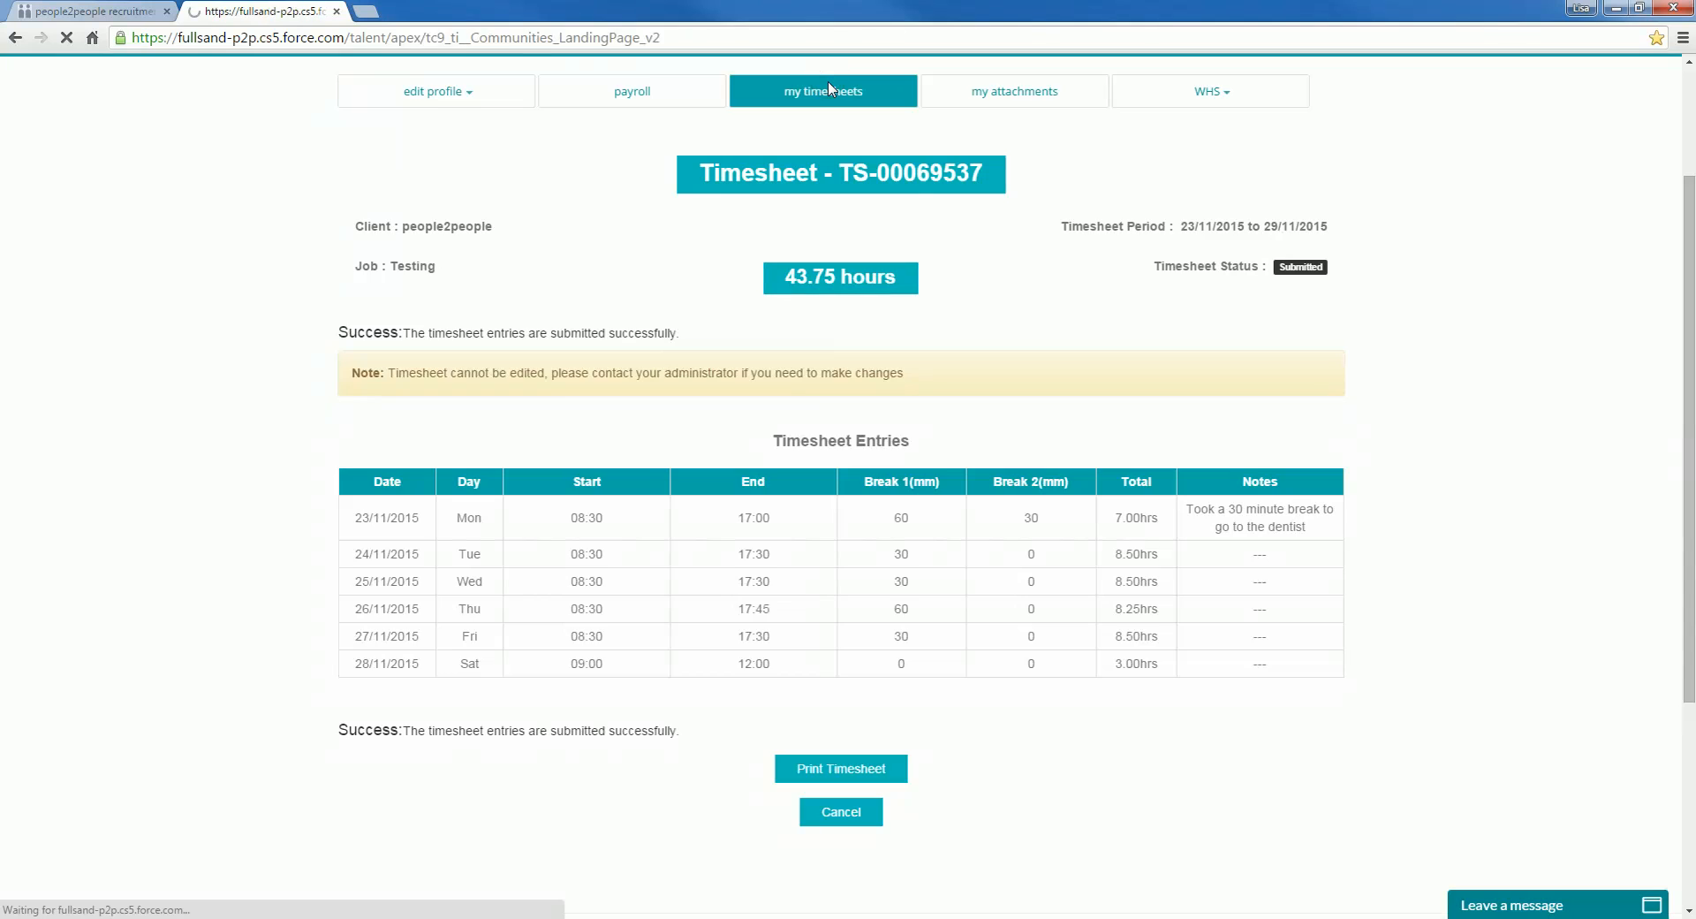